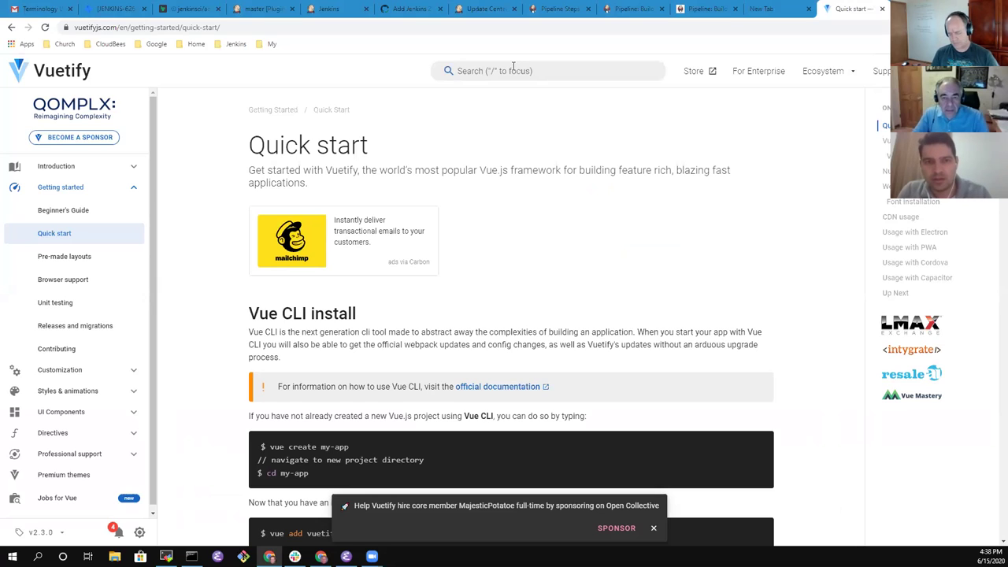
Step: Search the Vuetify documentation for "grid" and open the Grid system page
type("gr")
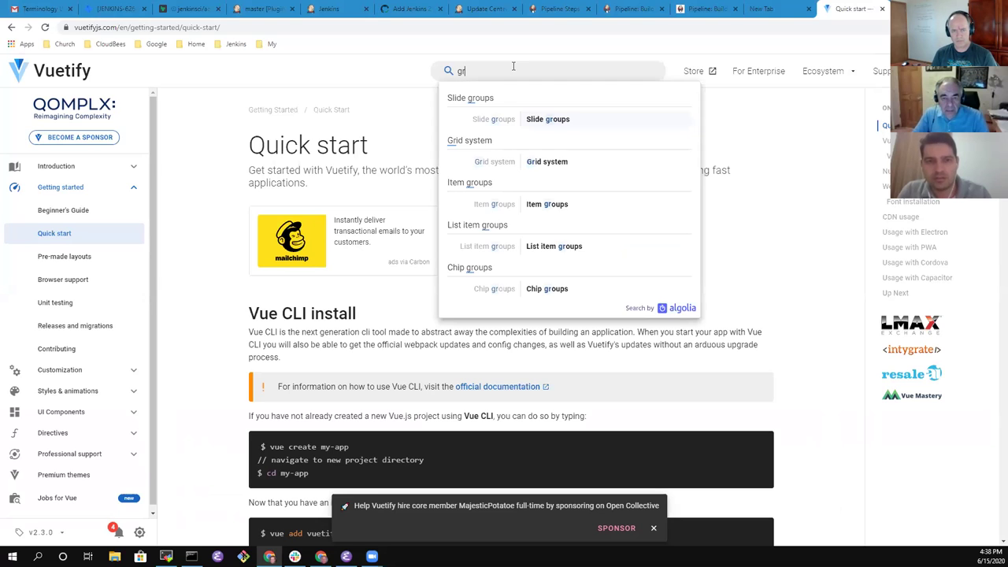
type("i")
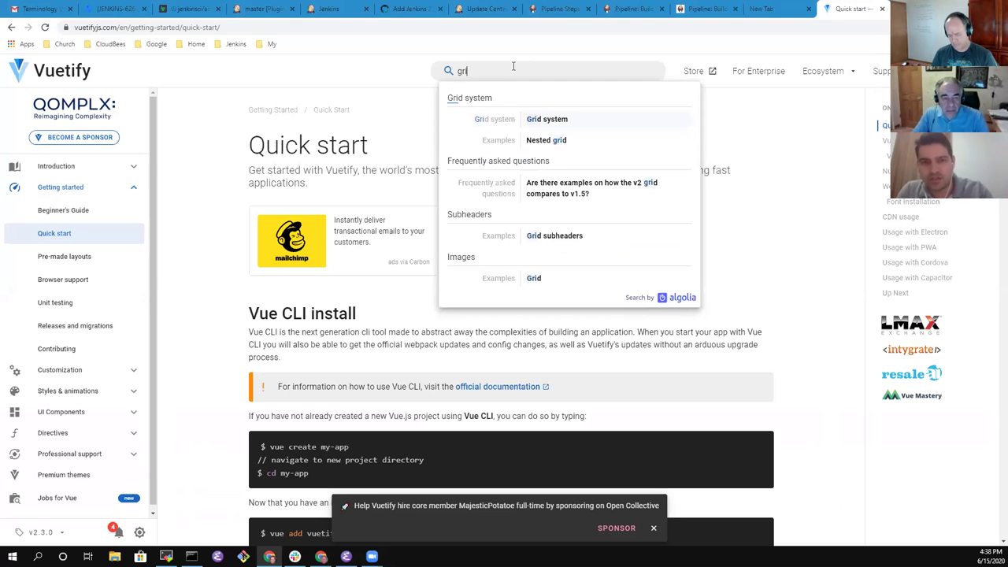
type("d")
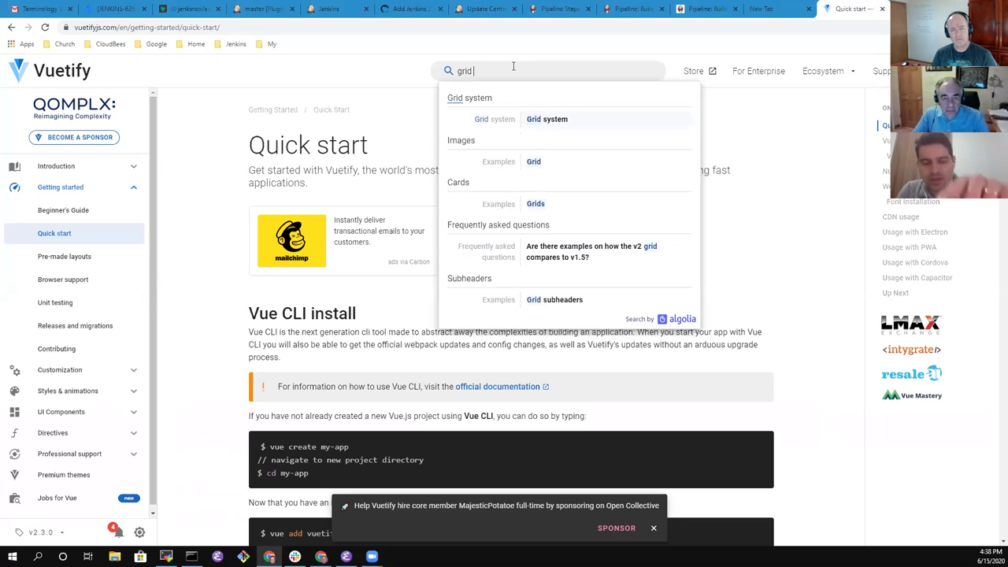
left_click(541, 123)
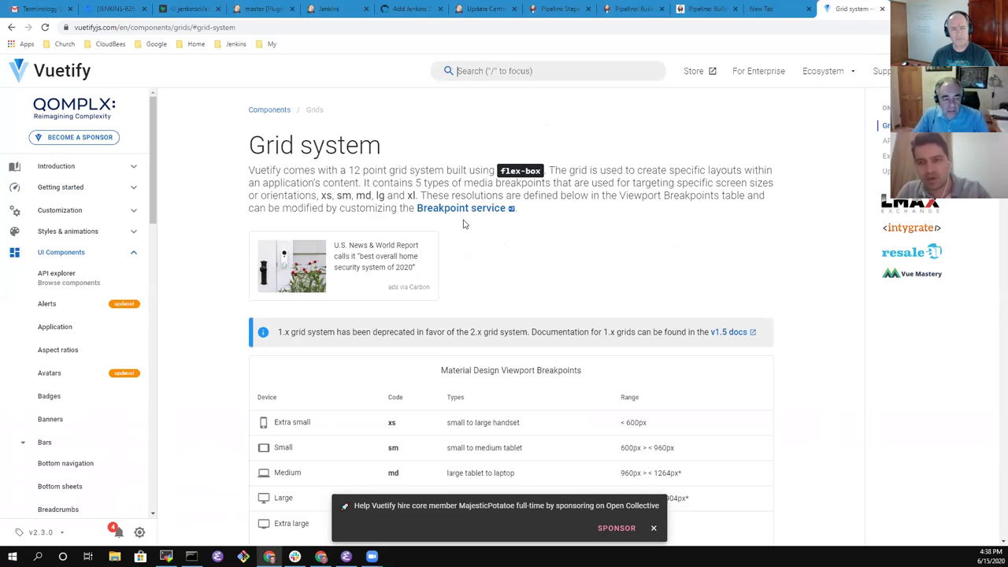
Step: Examine the Grid system page's breakpoint table, usage notes, API section and examples, ending at the Playground
scroll(511, 260, "down", 5)
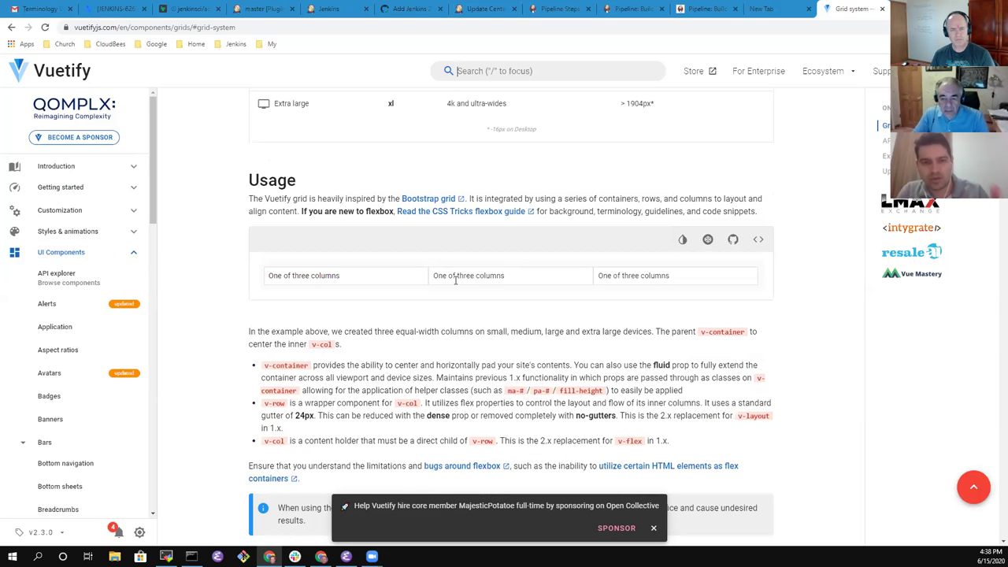
scroll(454, 275, "up", 5)
scroll(458, 289, "up", 1)
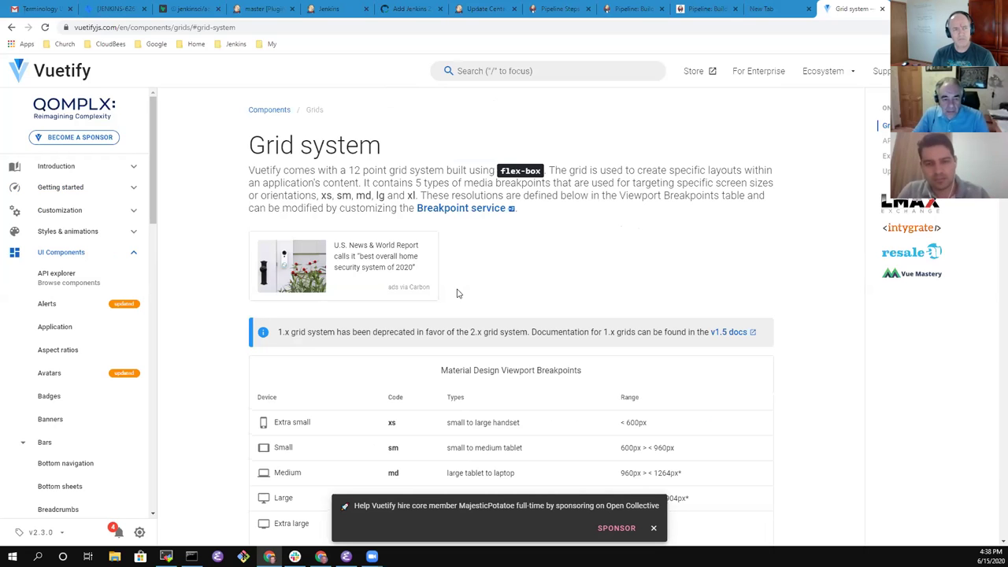
scroll(434, 348, "down", 7)
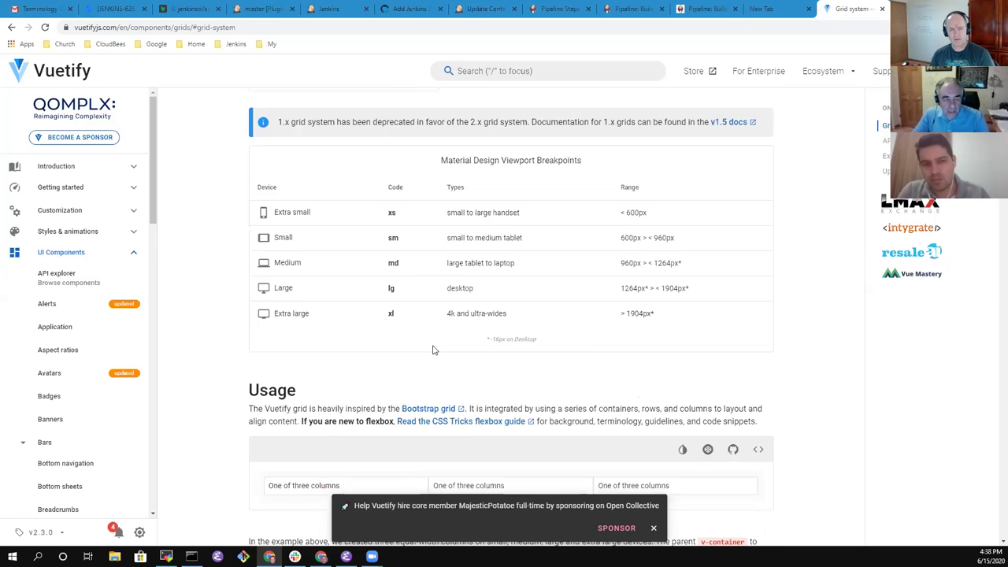
scroll(434, 348, "down", 7)
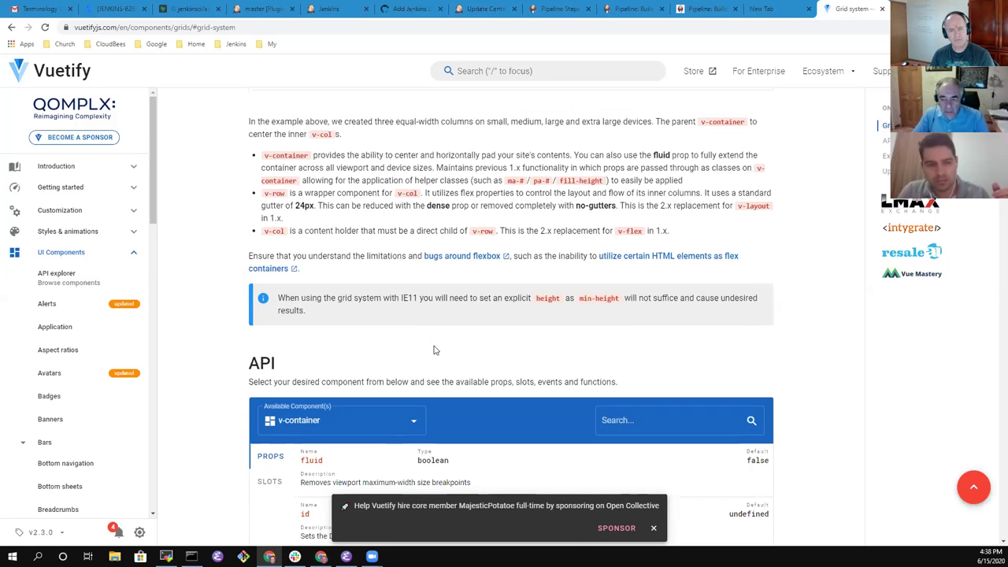
scroll(434, 346, "down", 6)
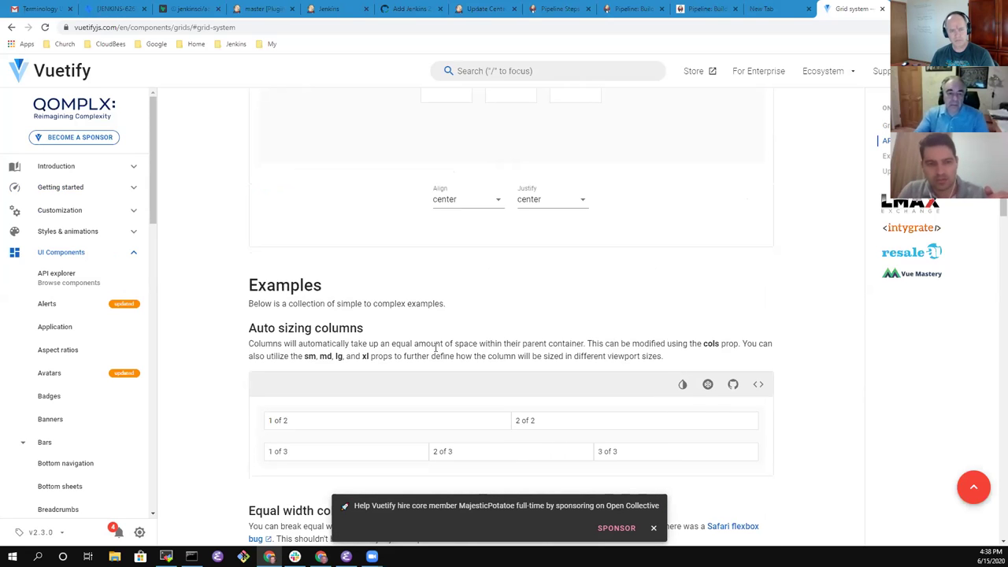
scroll(438, 352, "down", 8)
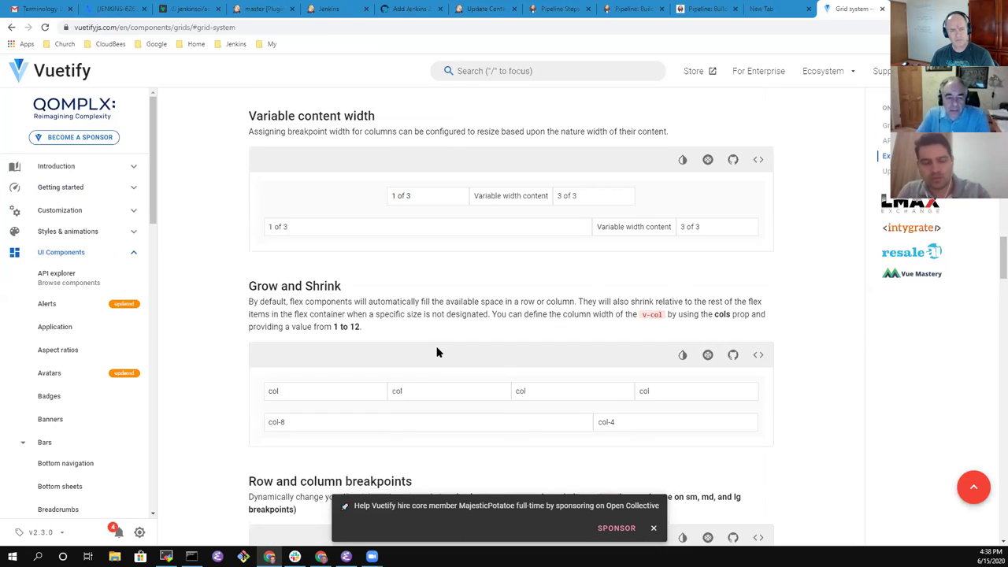
scroll(438, 352, "up", 20)
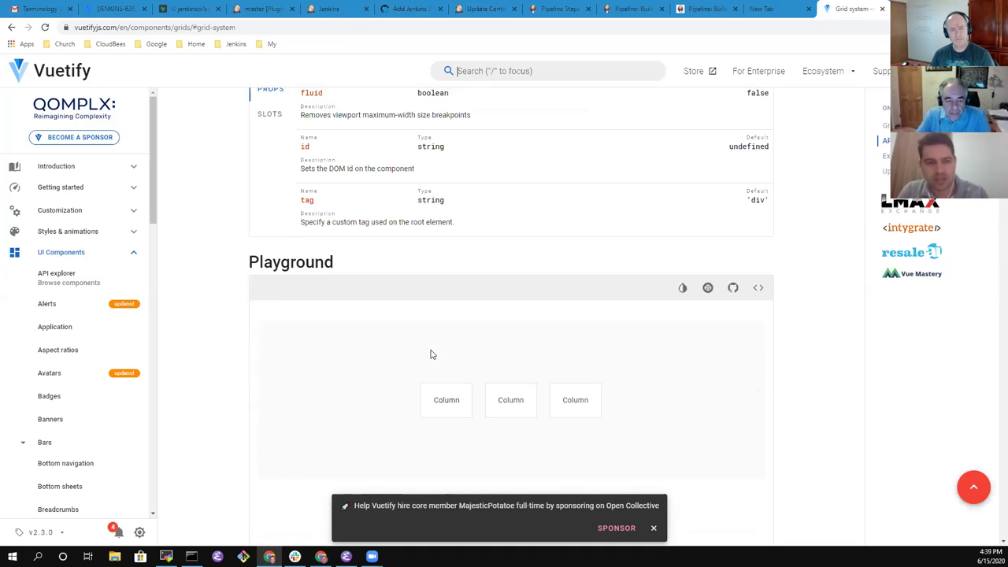
scroll(441, 331, "up", 3)
scroll(456, 313, "down", 11)
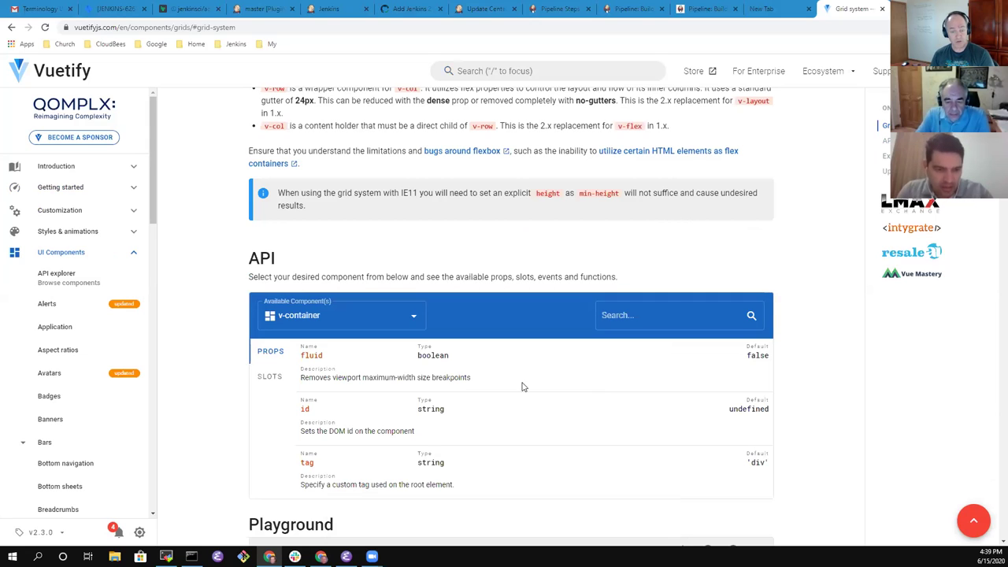
scroll(519, 385, "down", 6)
scroll(390, 291, "up", 3)
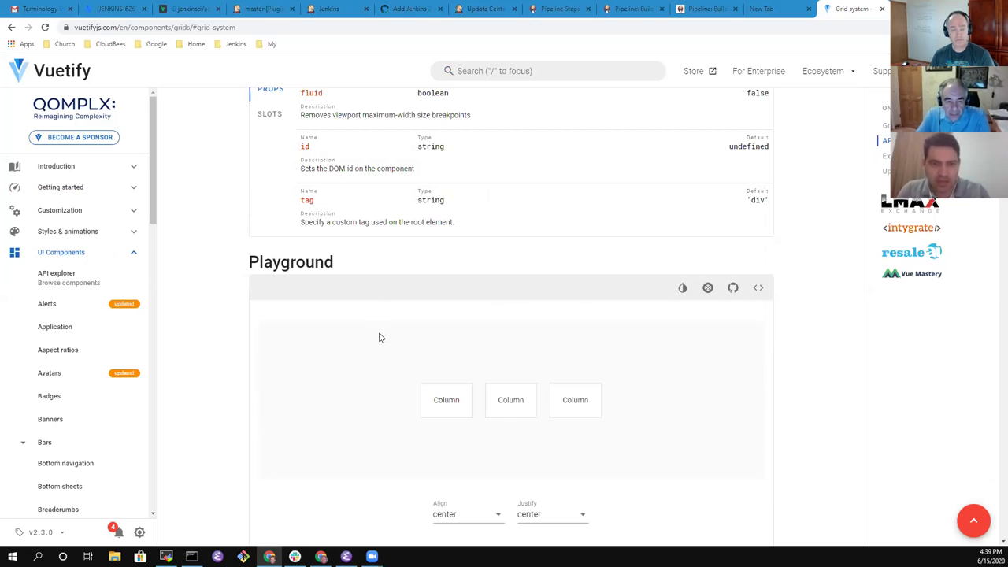
scroll(680, 335, "down", 1)
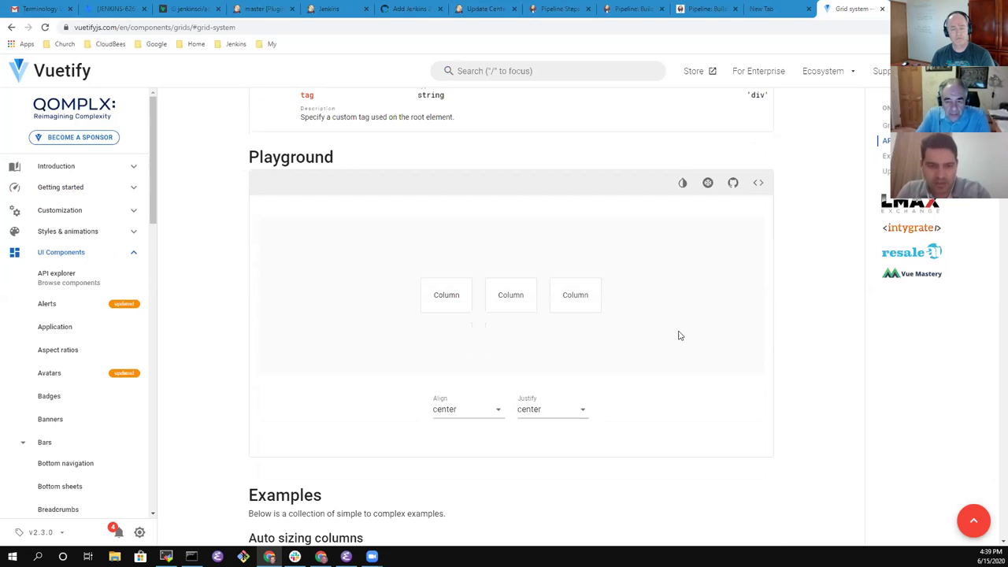
Step: Set the Playground's Align option to end and its Justify option to space-around
left_click(482, 416)
left_click(462, 471)
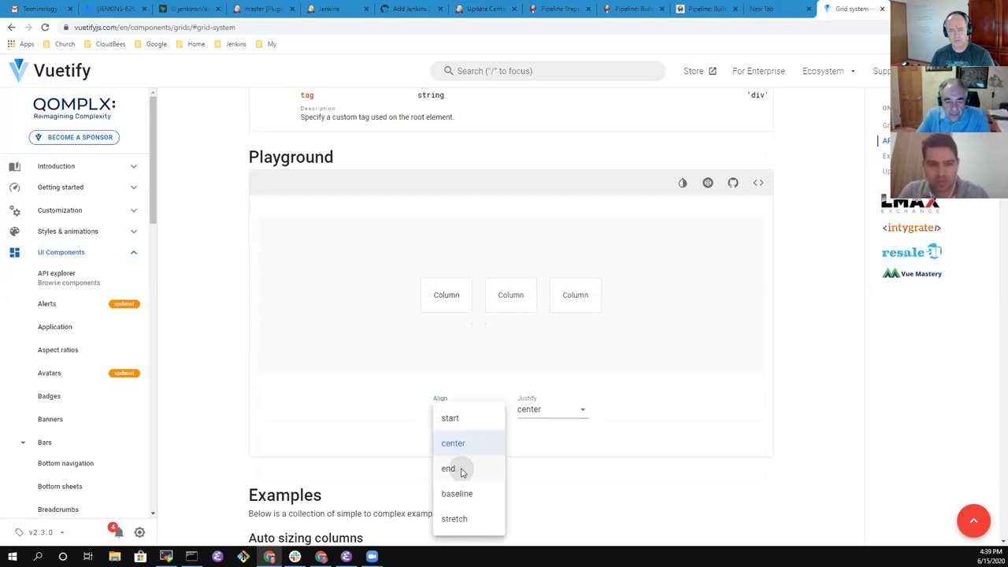
left_click(541, 413)
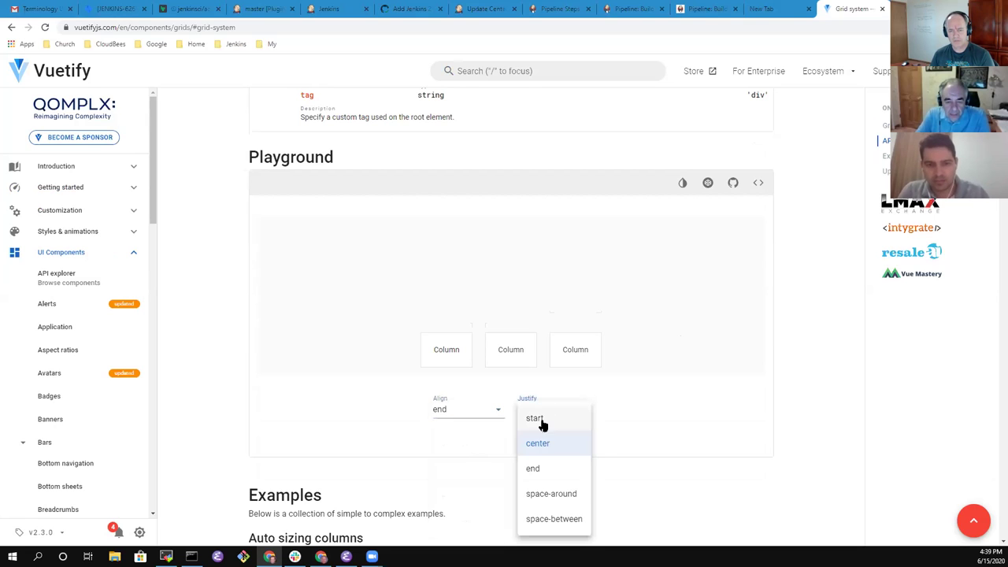
left_click(551, 494)
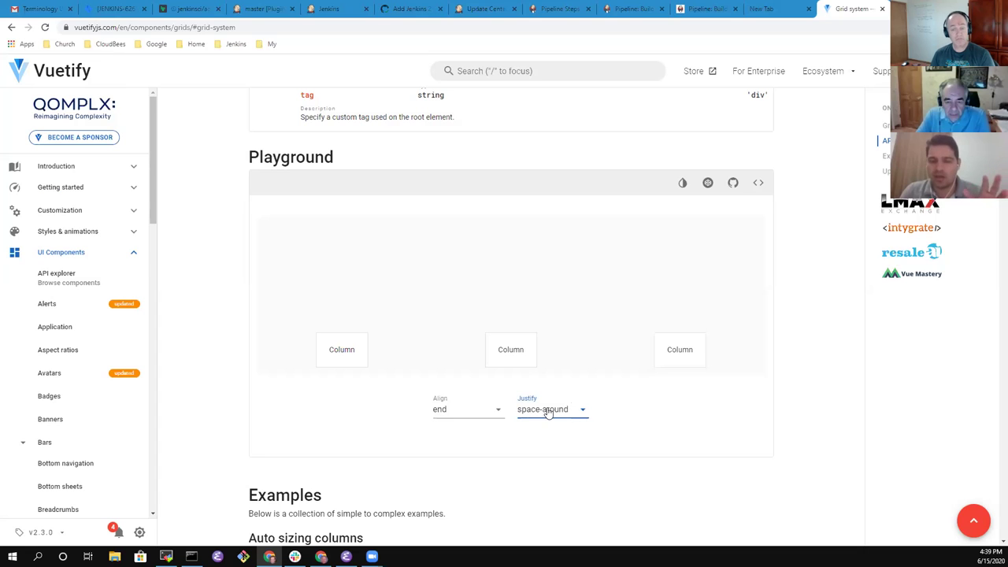
Step: Set the Playground's Align option to center and its Justify option to space-between
left_click(449, 411)
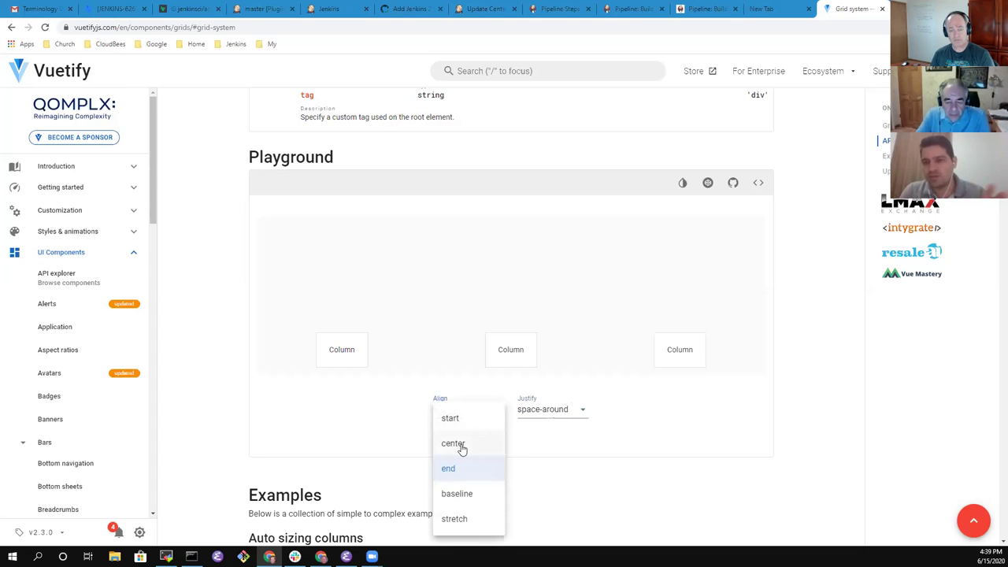
left_click(461, 445)
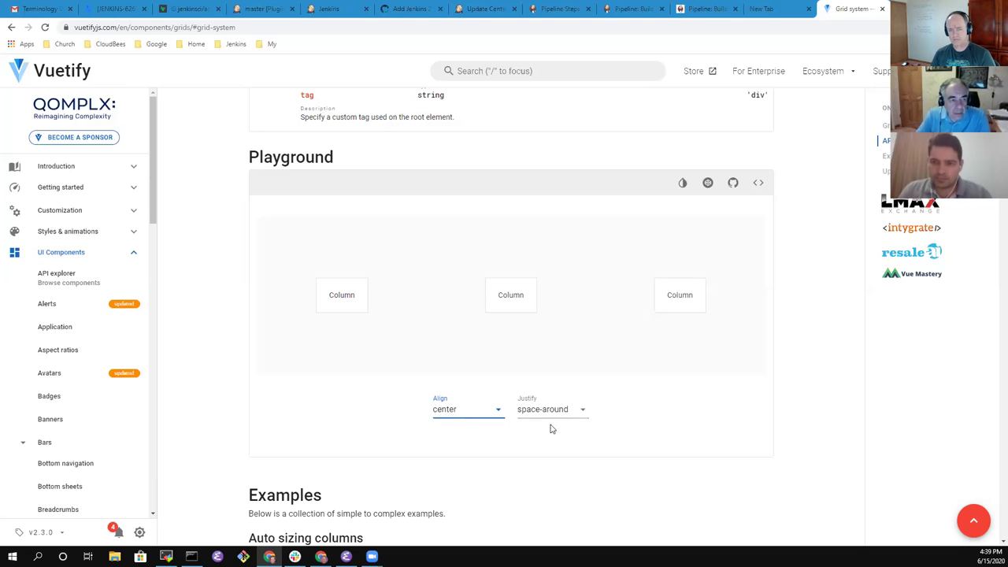
left_click(563, 416)
left_click(562, 519)
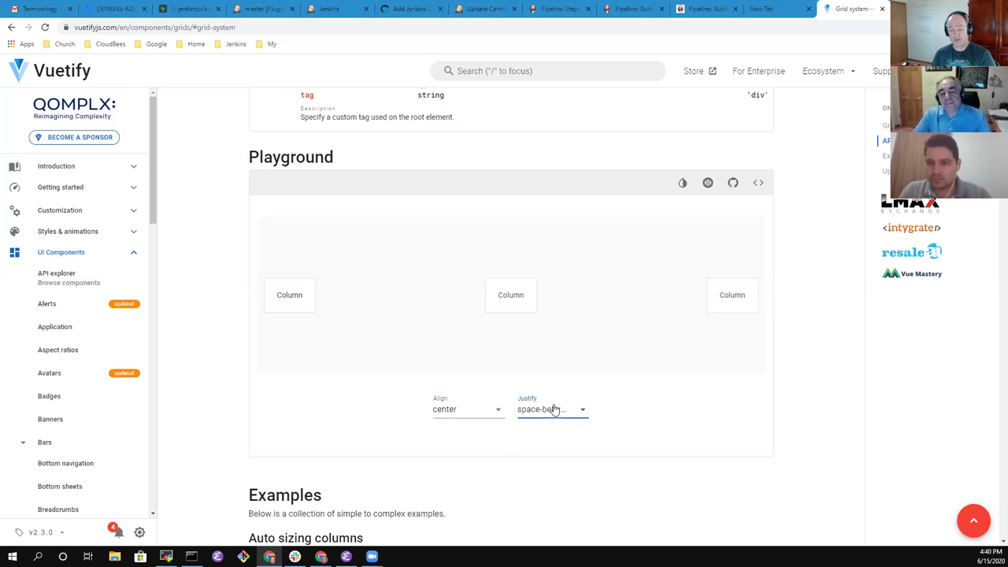
Step: Try the end setting for the Playground's Justify option and return it to center
left_click(553, 409)
left_click(557, 473)
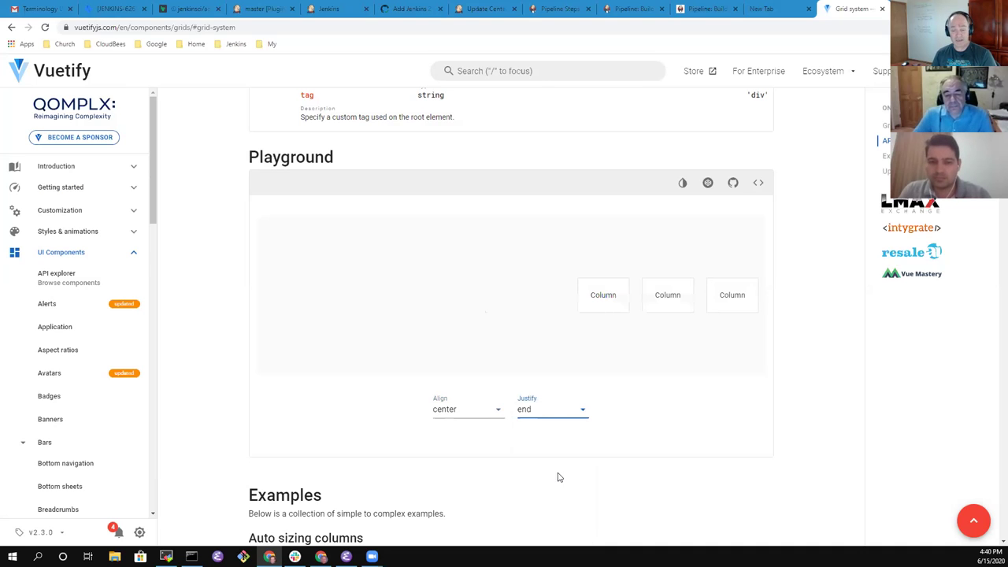
left_click(540, 412)
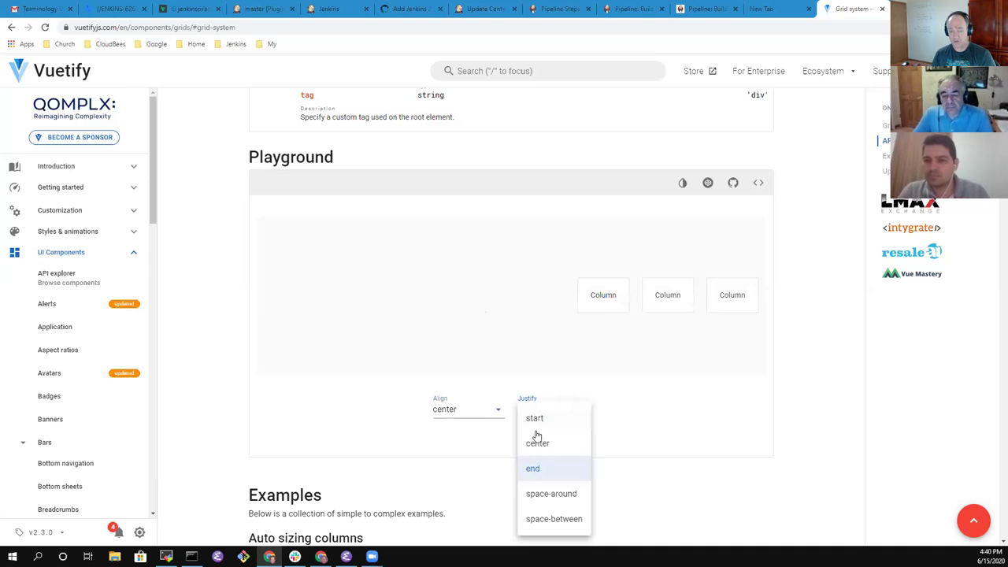
left_click(539, 444)
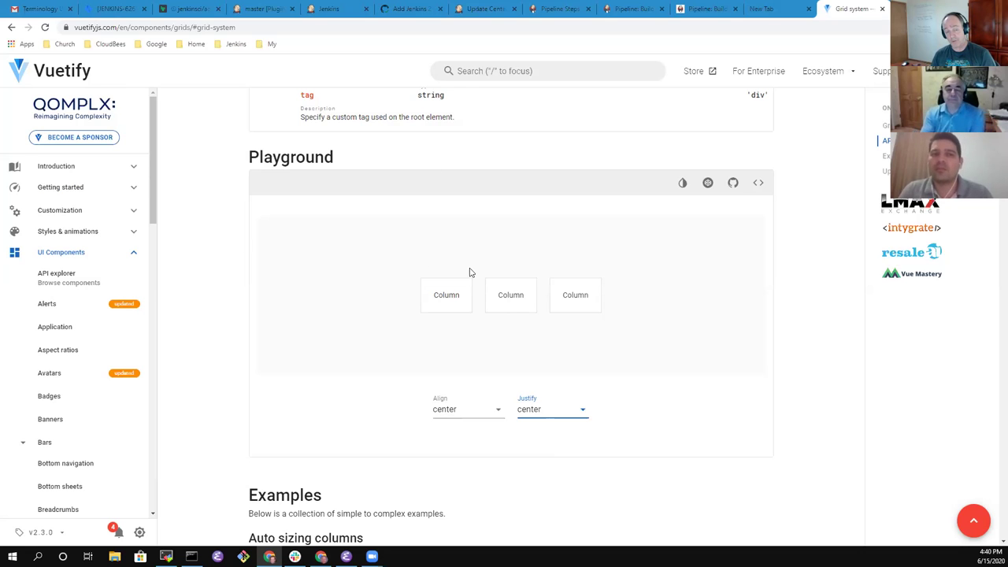
Step: Open the Playground example's source on GitHub and examine the template code in playground.vue
left_click(732, 184)
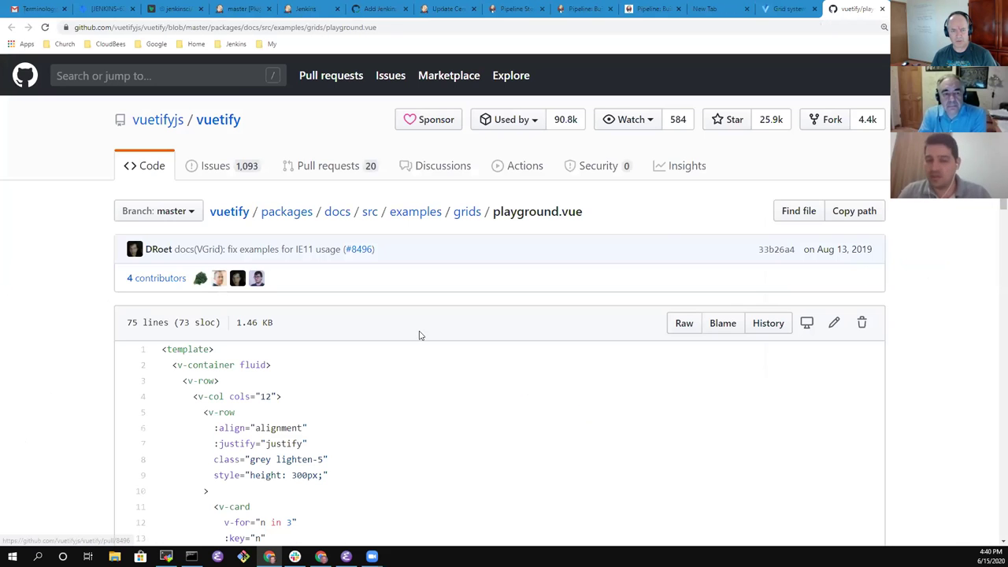
scroll(440, 342, "down", 1)
scroll(441, 347, "down", 5)
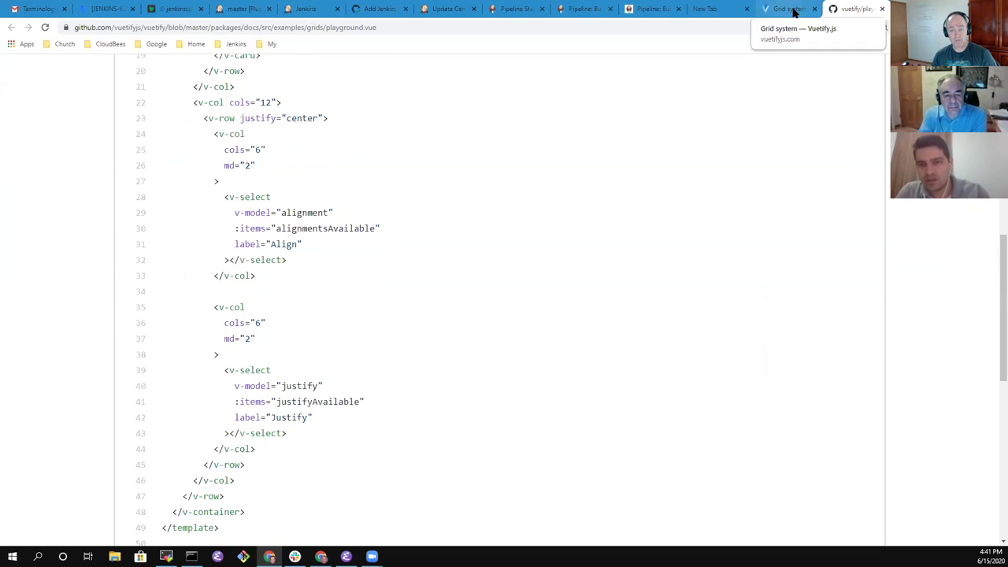
scroll(578, 259, "up", 6)
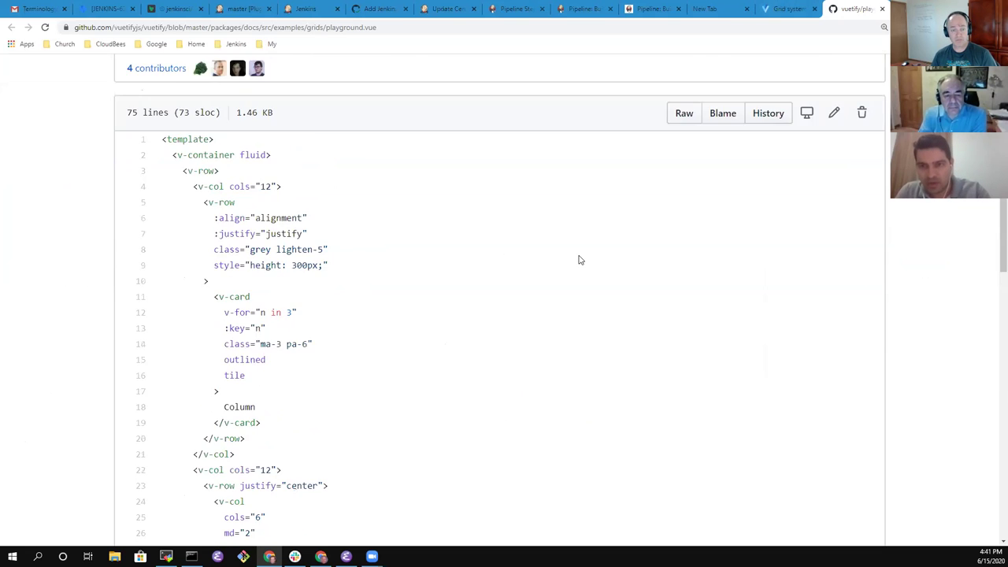
Step: Return to the Grid system page and preview the Playground in the dark theme, restoring the light theme
left_click(791, 9)
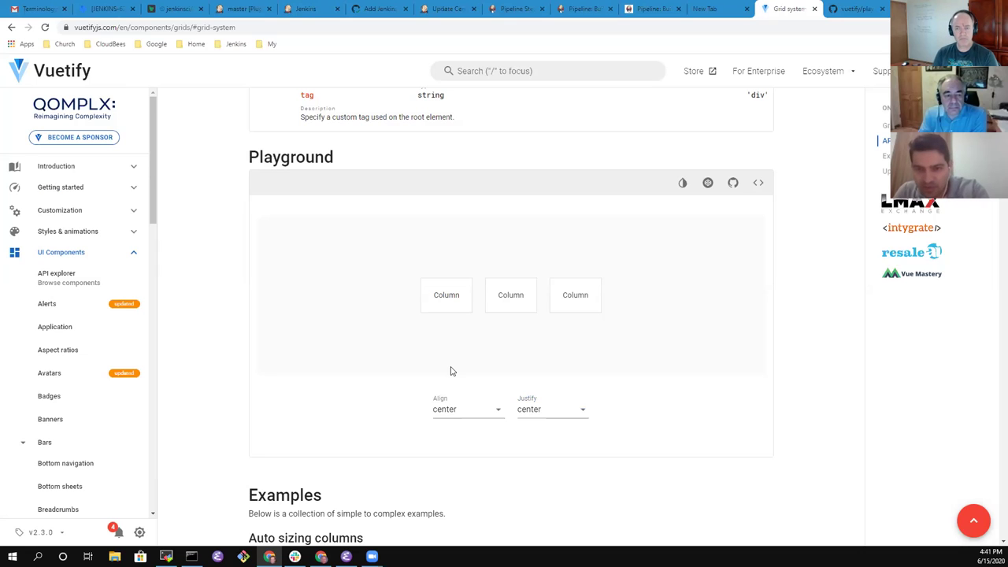
left_click(684, 182)
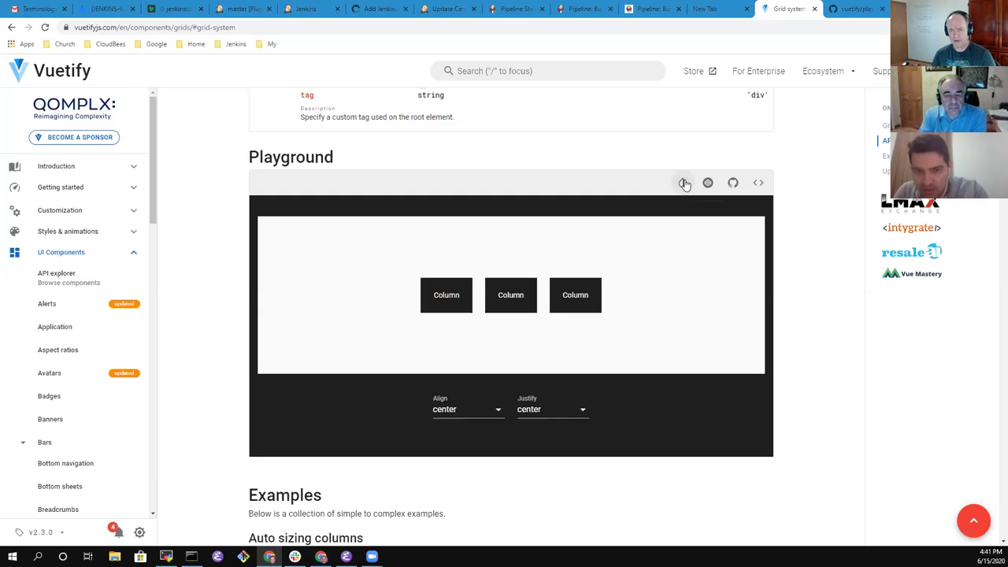
left_click(683, 183)
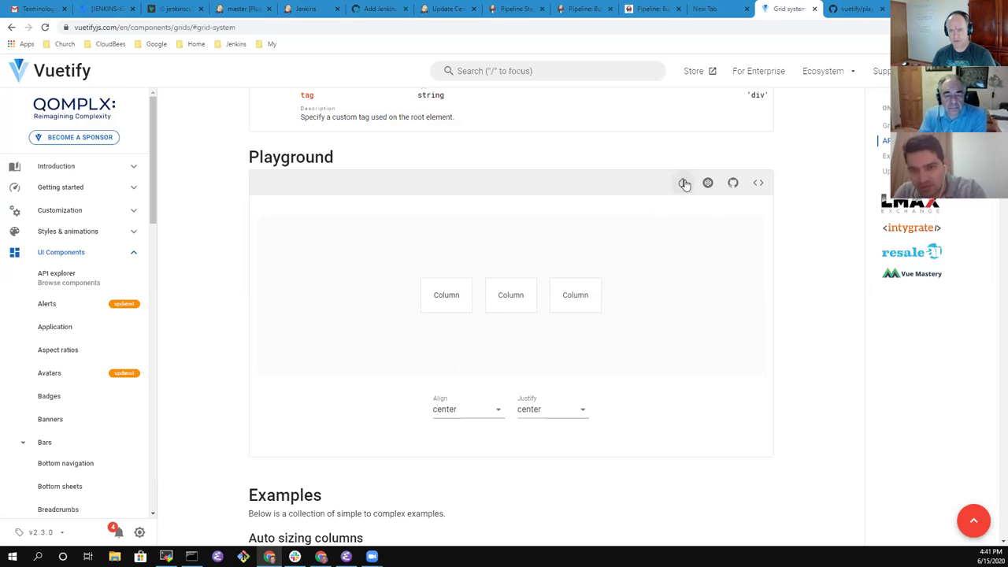
Step: Open the Playground example in CodePen, set the grey row's height style to 600px and inspect the rendered preview
left_click(707, 182)
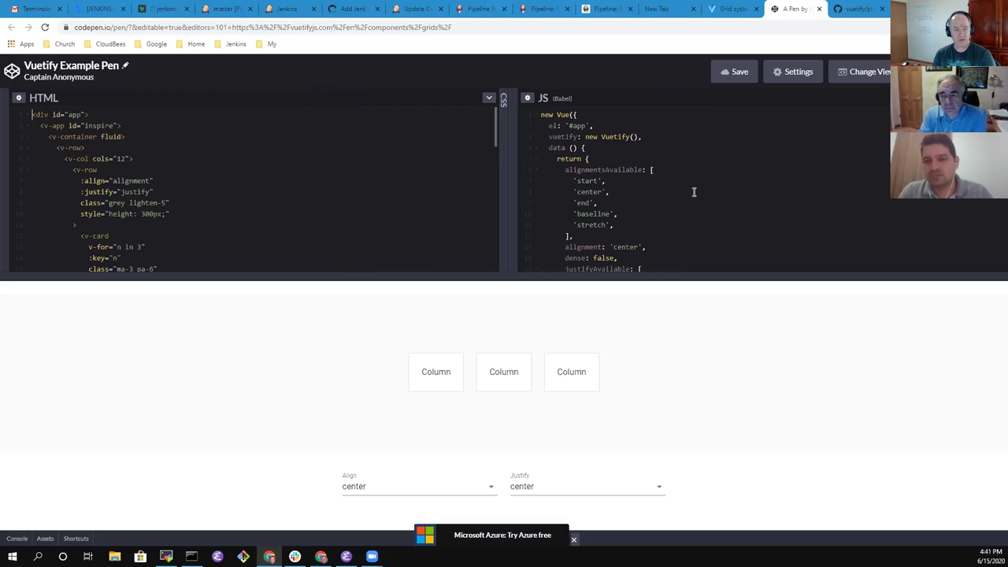
left_click(157, 203)
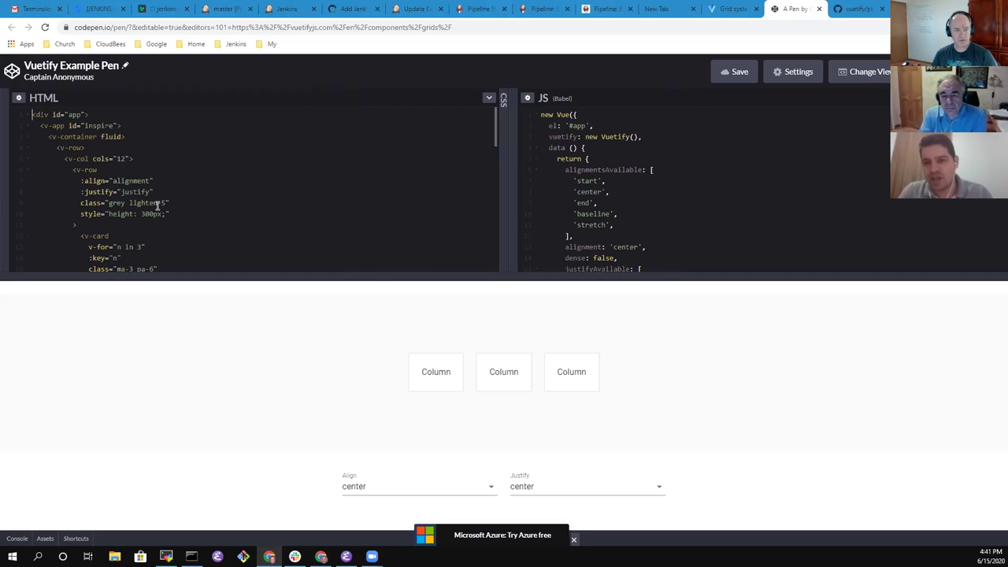
key("Left")
key("shift+Left")
key("shift+Left")
key("shift+Left")
type("600")
key("BackSpace")
key("BackSpace")
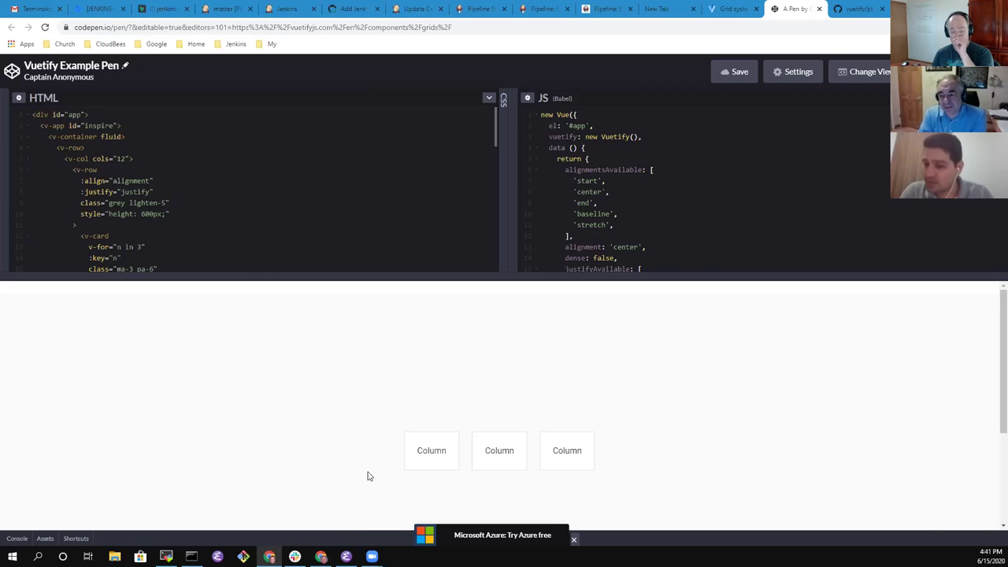
scroll(509, 449, "down", 2)
scroll(466, 450, "up", 1)
scroll(432, 418, "down", 2)
scroll(432, 418, "up", 3)
Step: Restore the grey row's height style to 300px in the pen's HTML and return to the Vuetify Grid system page
left_click(185, 220)
key("Right")
key("Right")
key("Right")
key("Right")
key("Right")
key("Right")
key("Right")
key("Right")
key("Right")
key("Right")
key("Right")
key("Right")
key("Right")
key("Right")
key("BackSpace")
type("6")
scroll(222, 221, "down", 3)
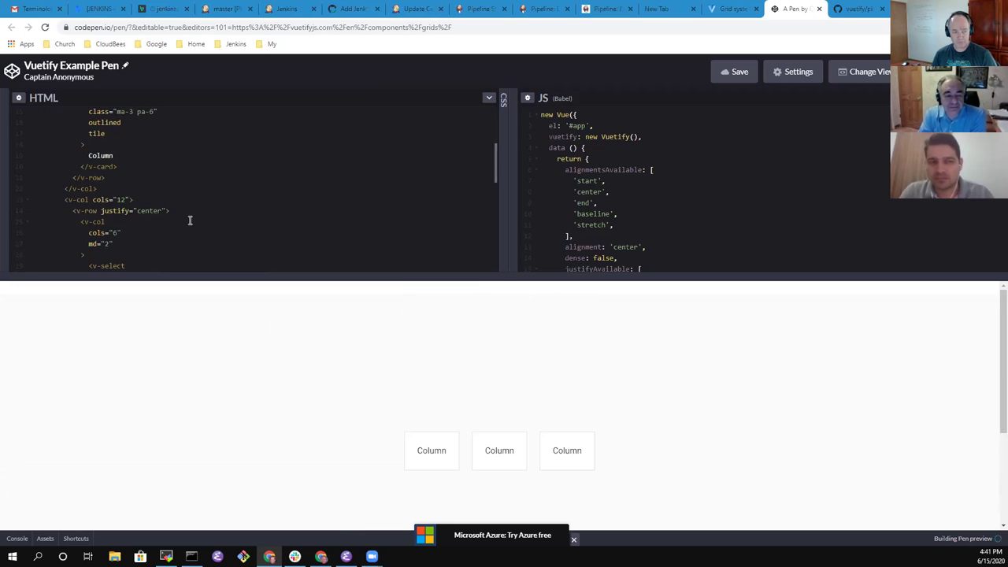
scroll(189, 218, "down", 3)
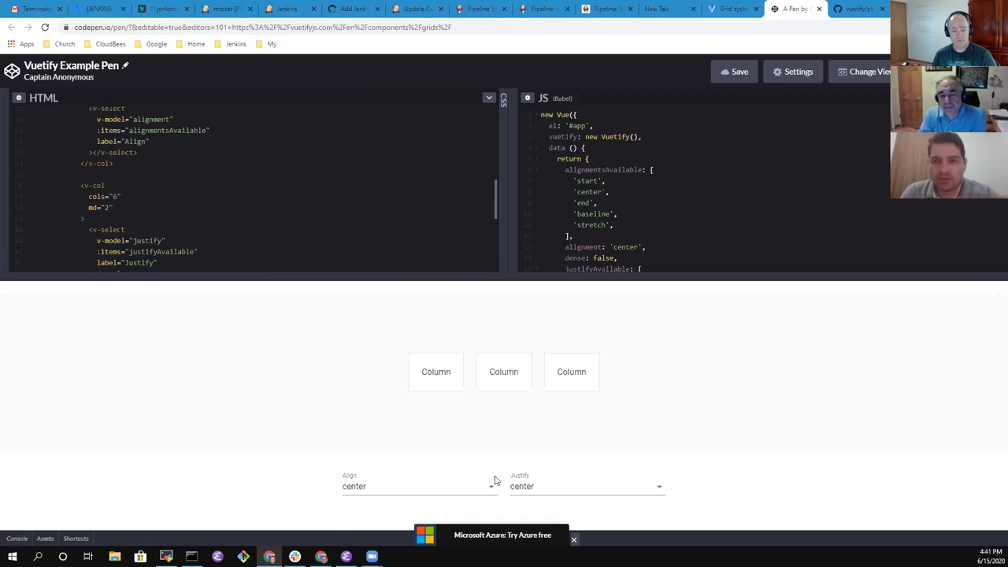
left_click(731, 9)
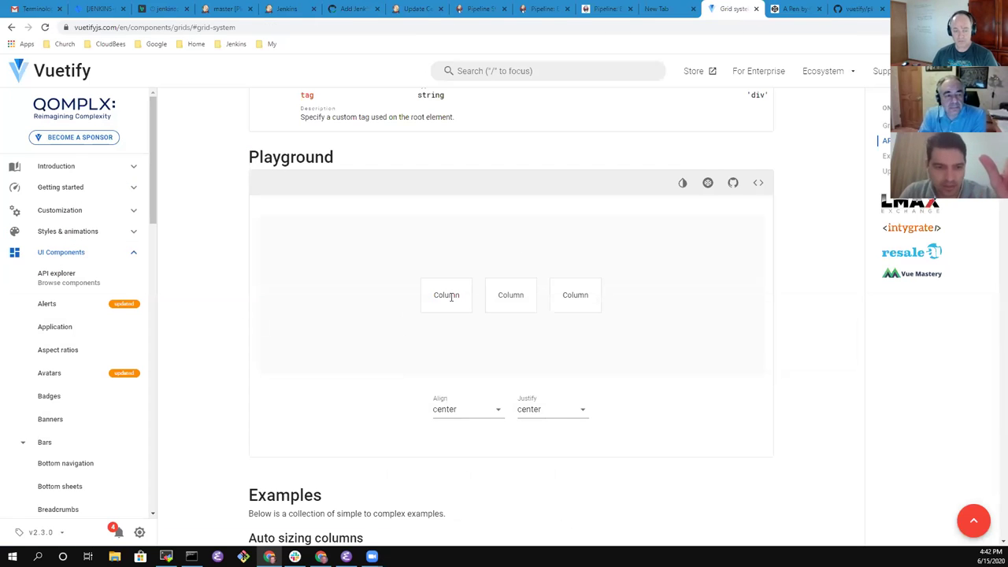
Step: Search the Vuetify documentation for cards and open the Cards component page
scroll(451, 297, "down", 5)
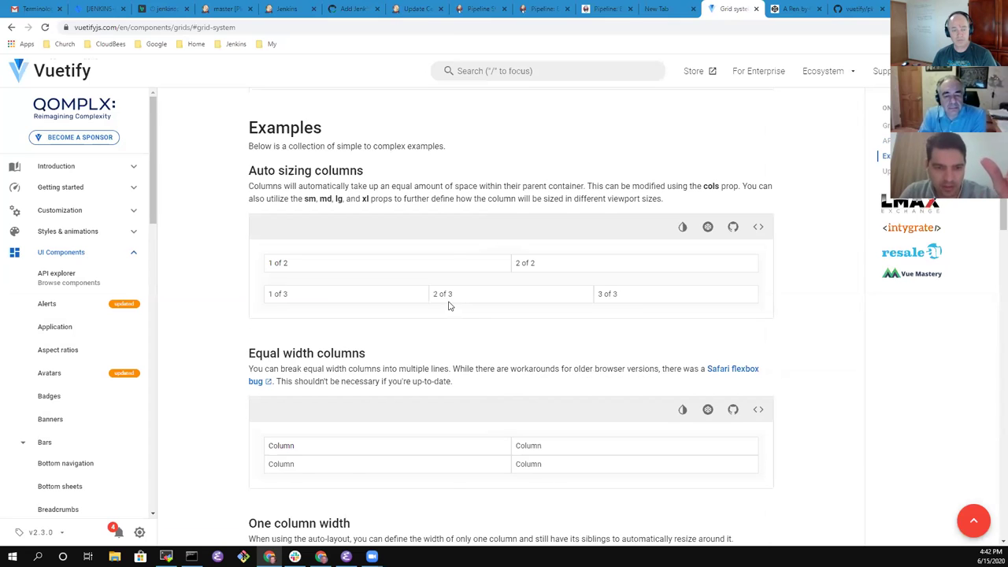
scroll(448, 306, "down", 1)
scroll(448, 306, "up", 1)
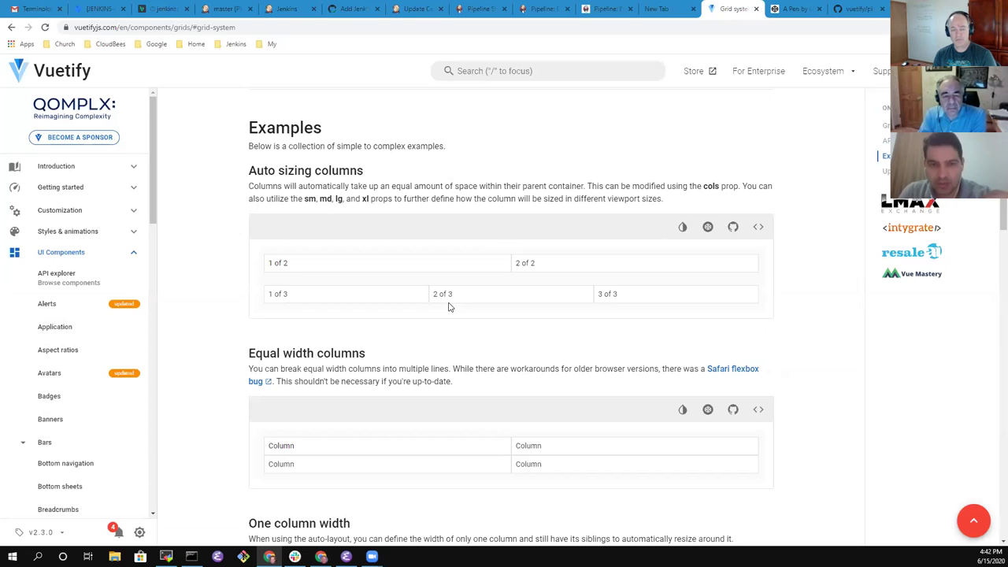
left_click(522, 72)
type("cards")
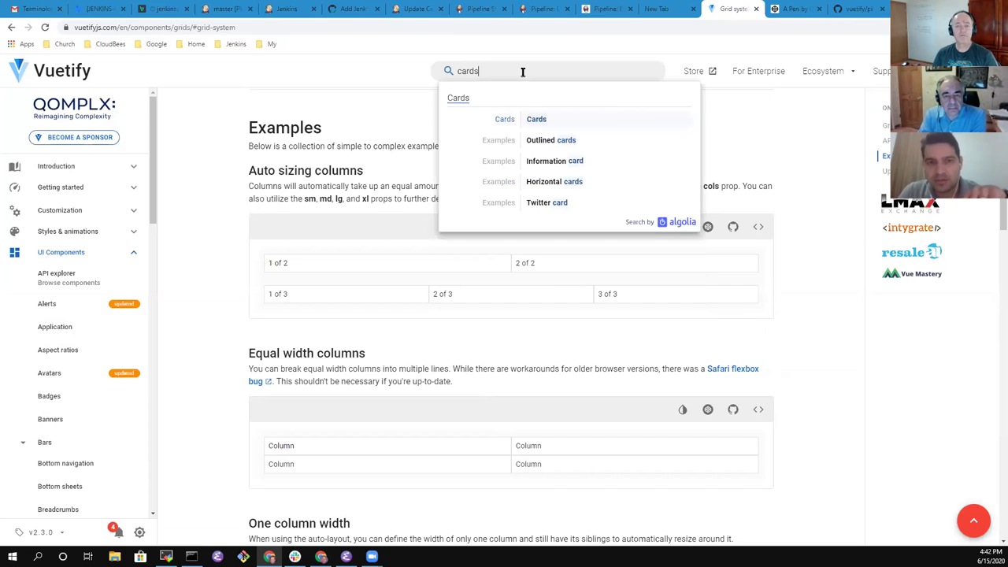
left_click(541, 123)
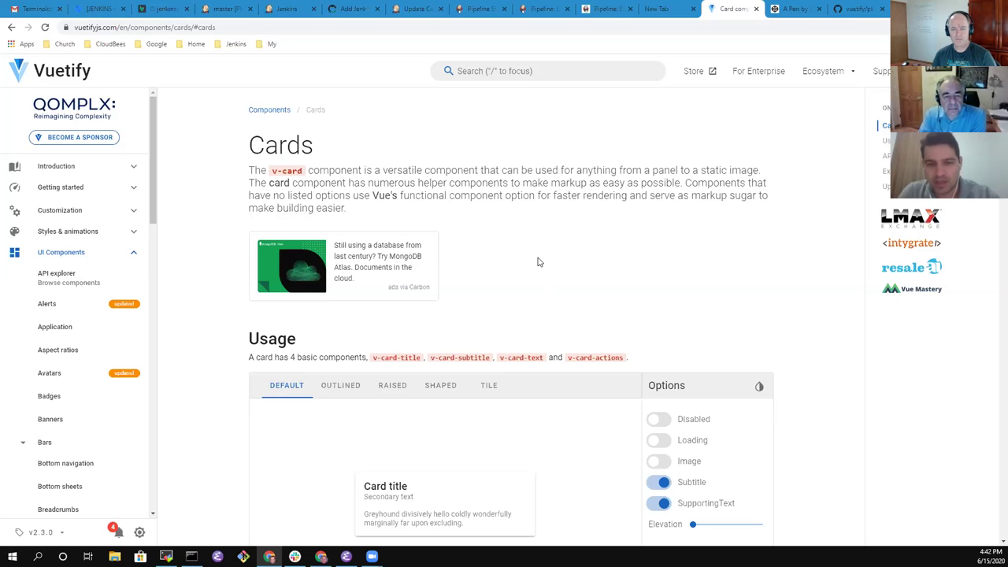
Step: Preview the Disabled and Loading options on the default card in the Usage example, turning each one back off
scroll(518, 254, "down", 3)
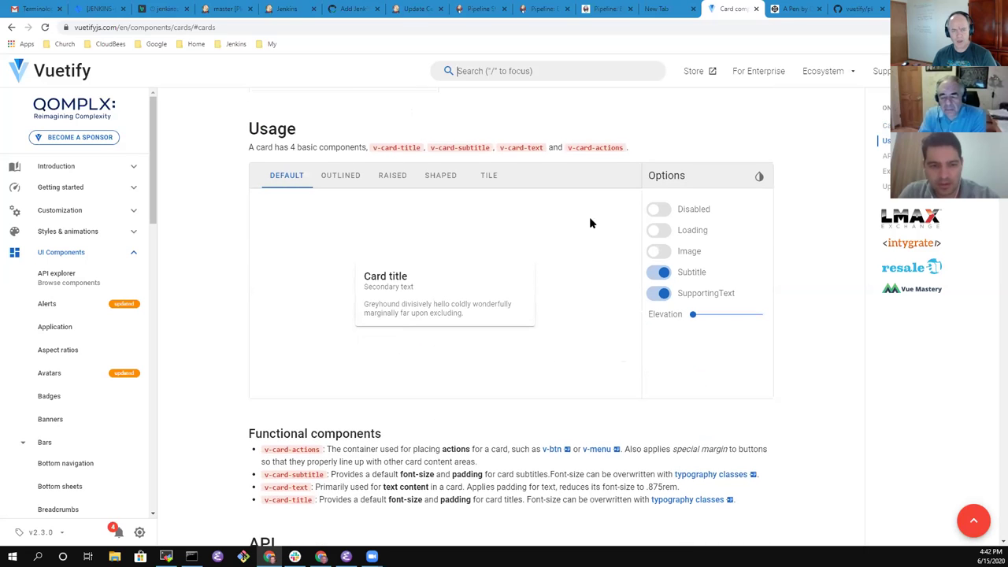
left_click(663, 210)
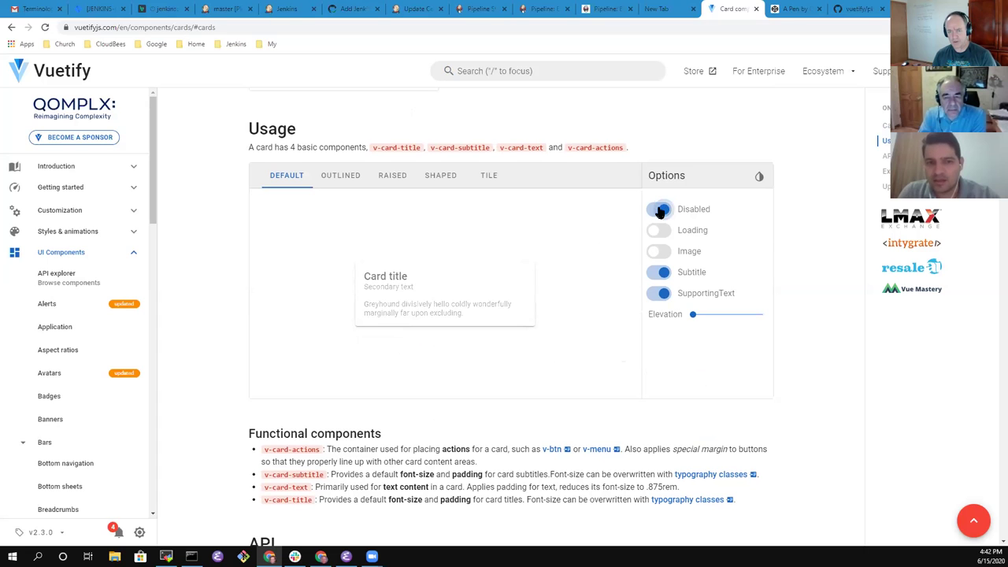
left_click(664, 210)
left_click(653, 232)
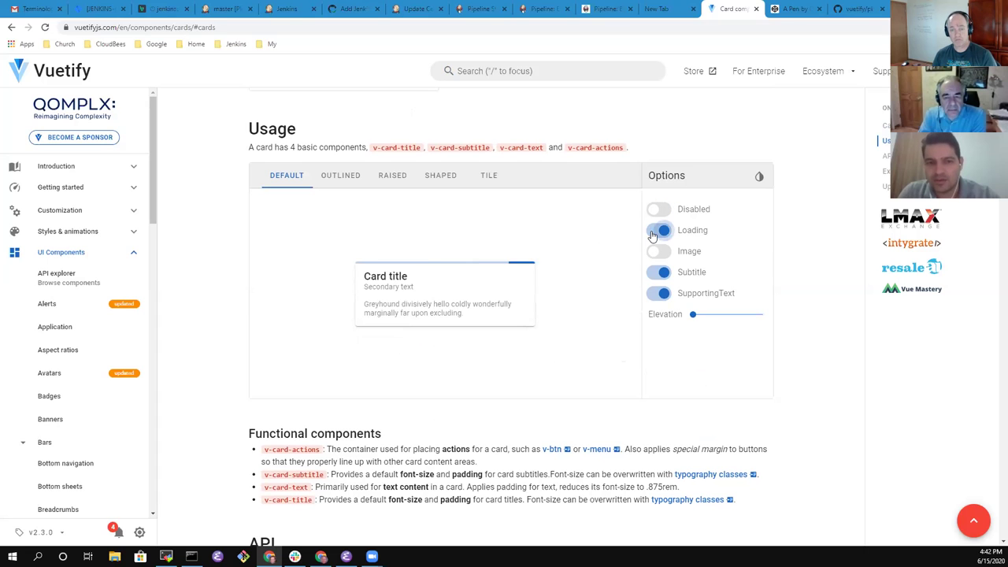
left_click(653, 231)
Step: Examine the v-card props in the API section and the card examples from Media with text to Twitter card, returning to the Grids example
scroll(438, 230, "down", 15)
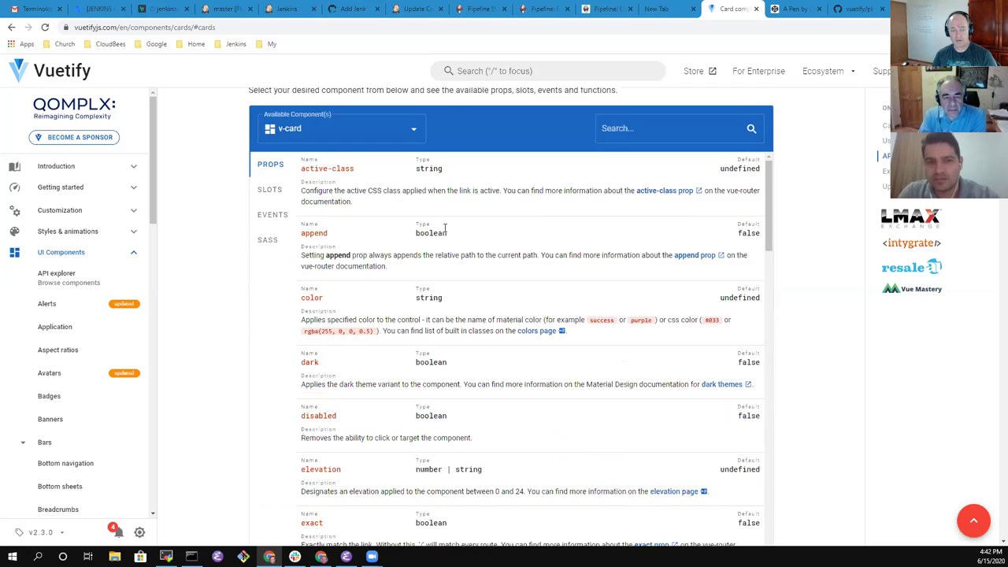
scroll(718, 384, "down", 3)
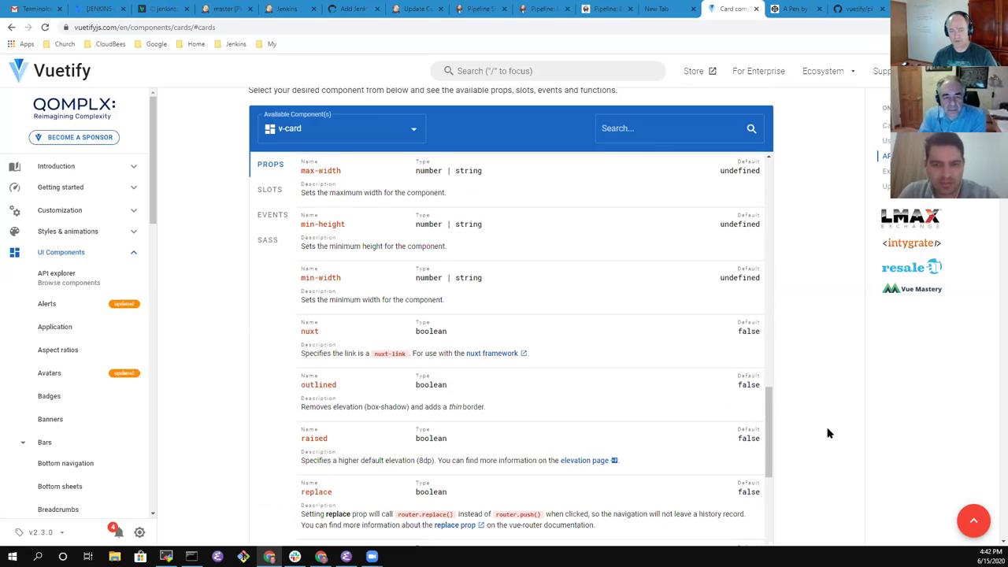
scroll(827, 433, "down", 8)
scroll(824, 425, "down", 15)
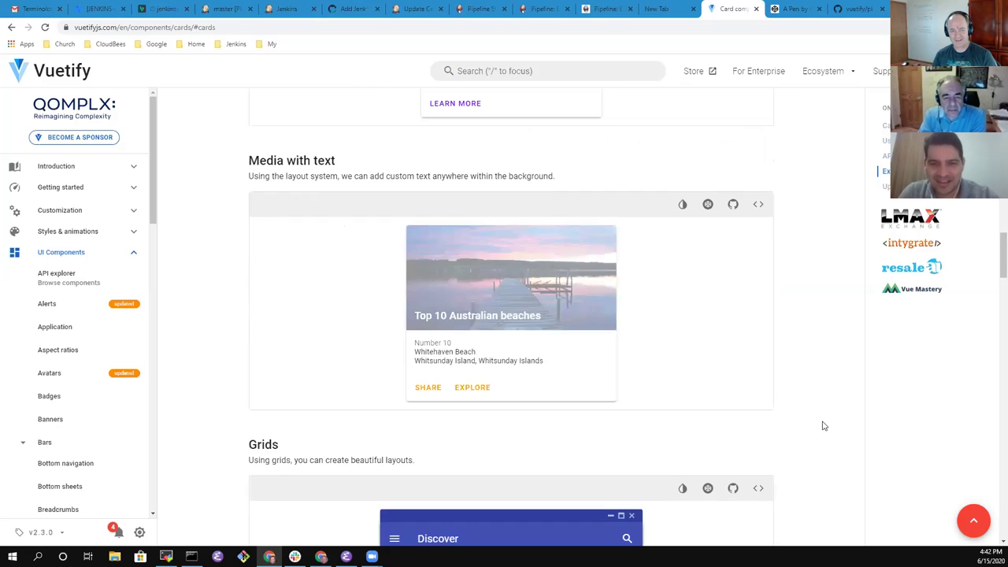
scroll(822, 418, "up", 1)
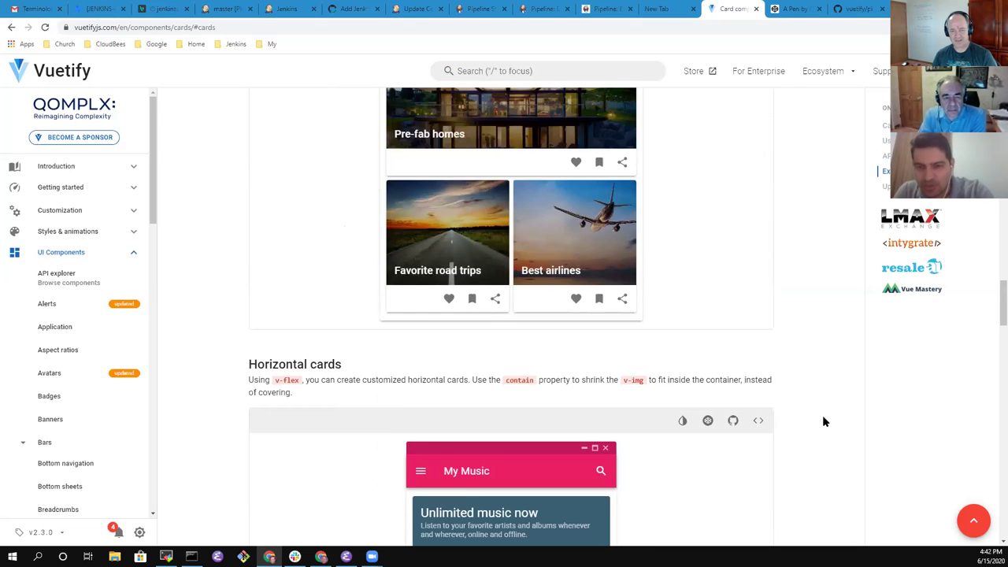
scroll(823, 419, "down", 8)
scroll(824, 418, "down", 5)
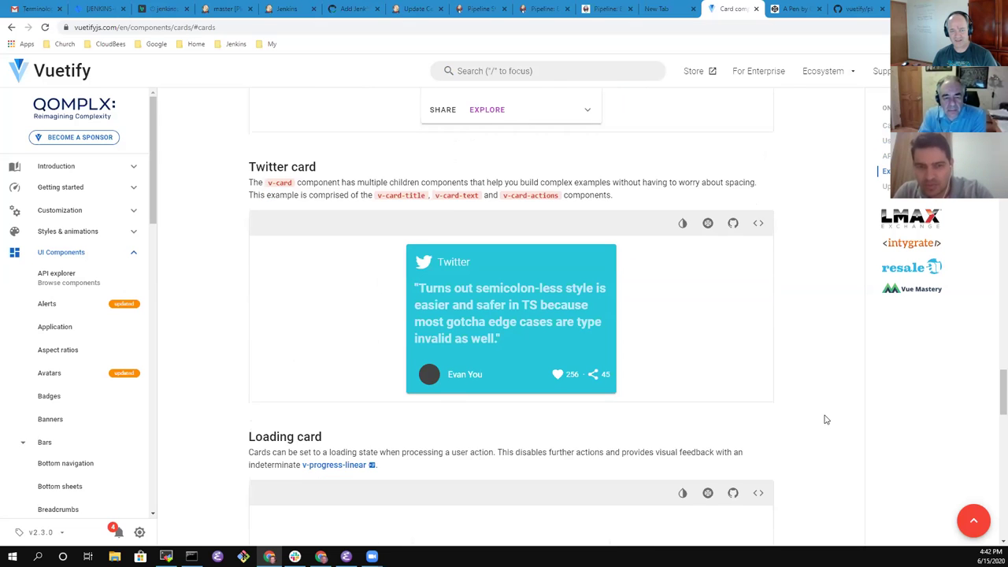
scroll(421, 361, "up", 5)
scroll(421, 361, "up", 7)
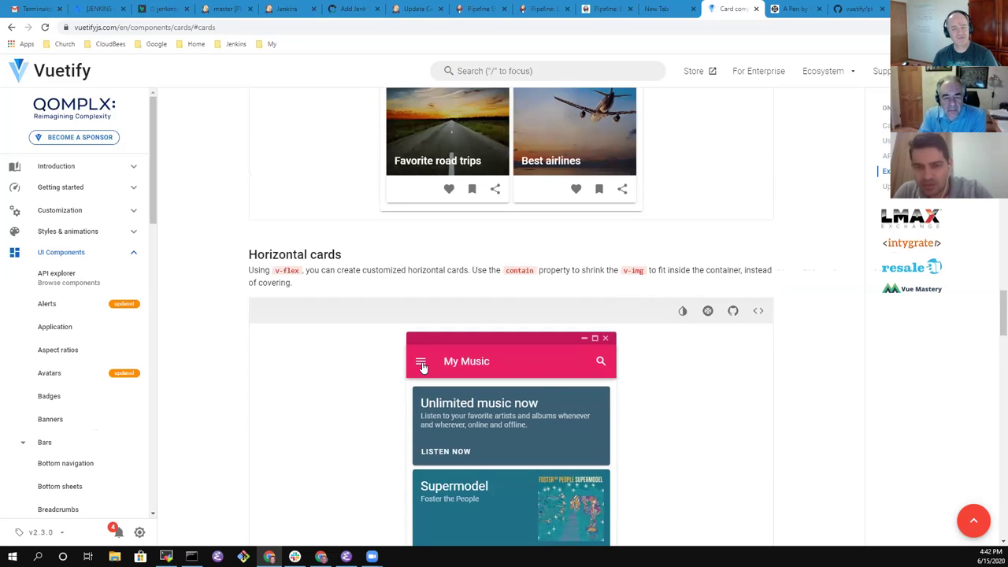
scroll(461, 402, "up", 3)
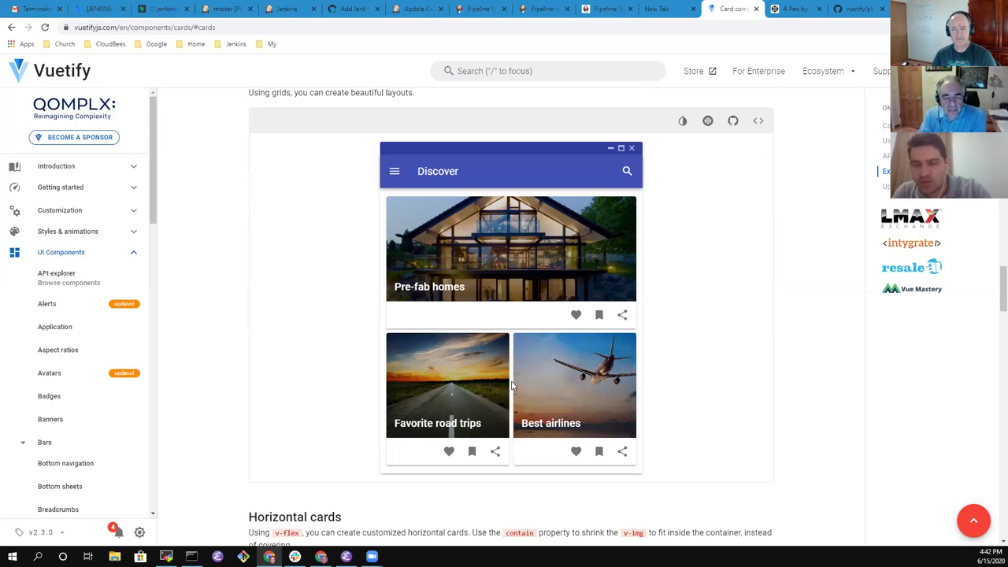
scroll(543, 393, "up", 2)
scroll(669, 260, "down", 1)
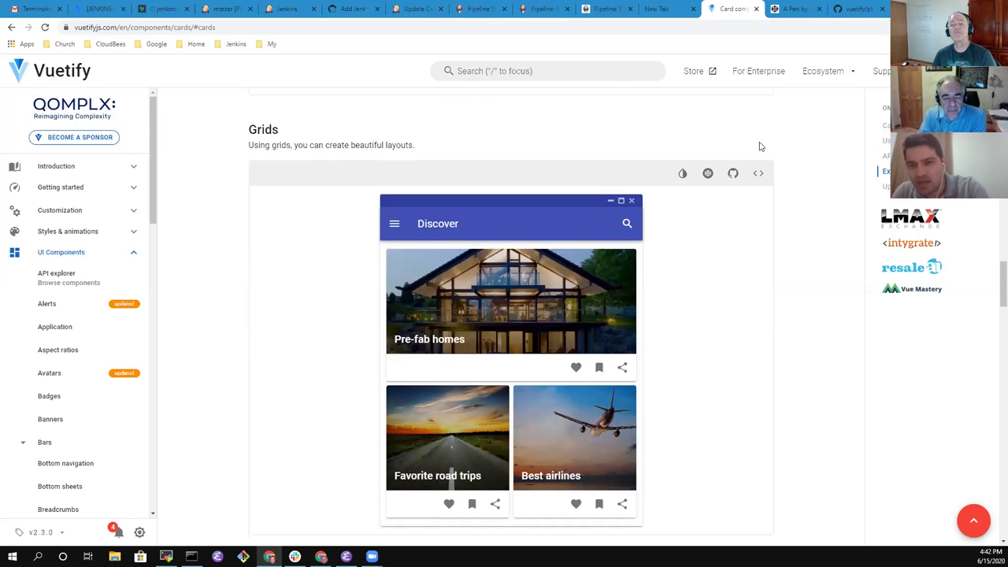
Step: Show the Grids example's source, examine its template code through the closing tag, and hide the source again
left_click(760, 181)
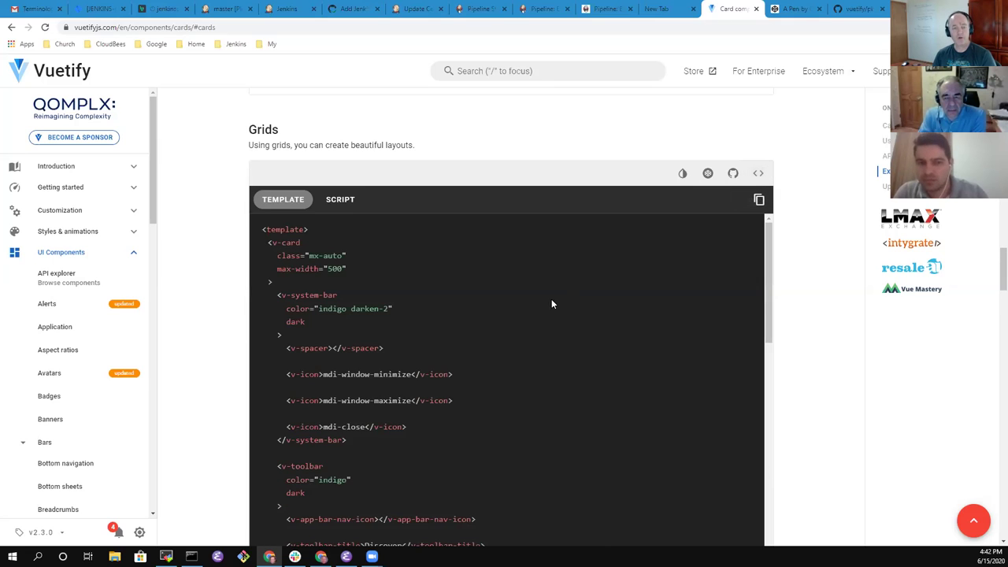
scroll(488, 307, "down", 10)
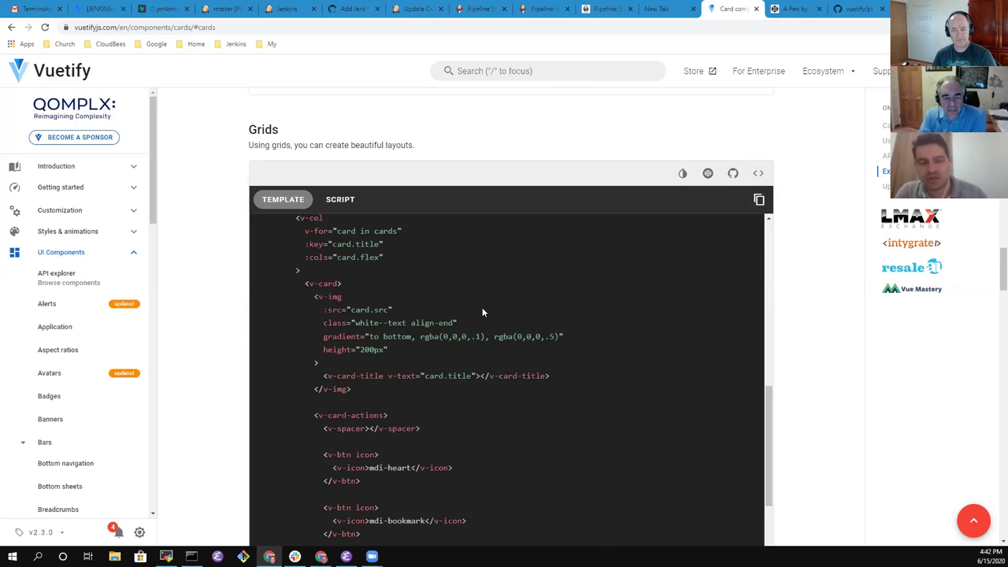
scroll(485, 317, "up", 5)
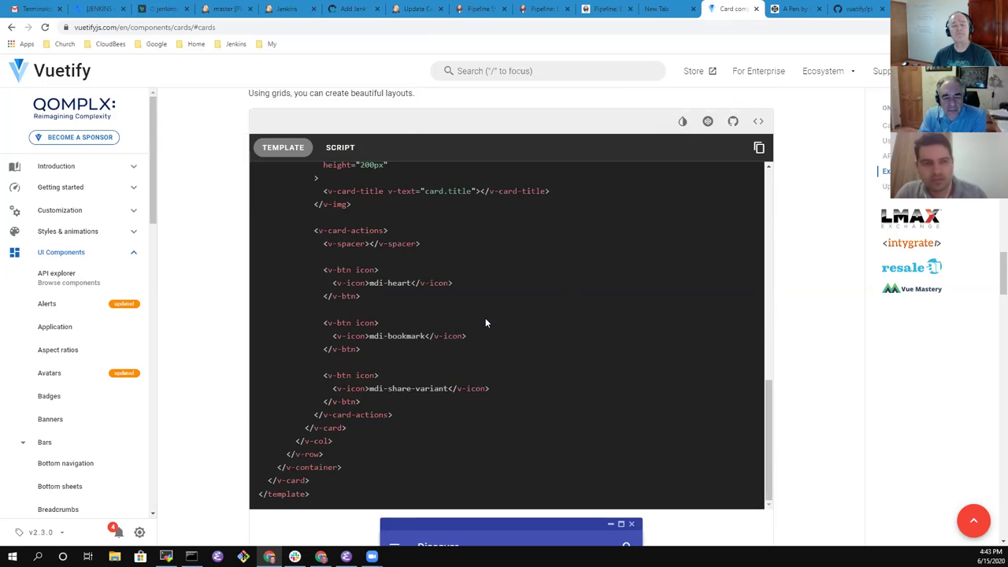
scroll(496, 337, "down", 3)
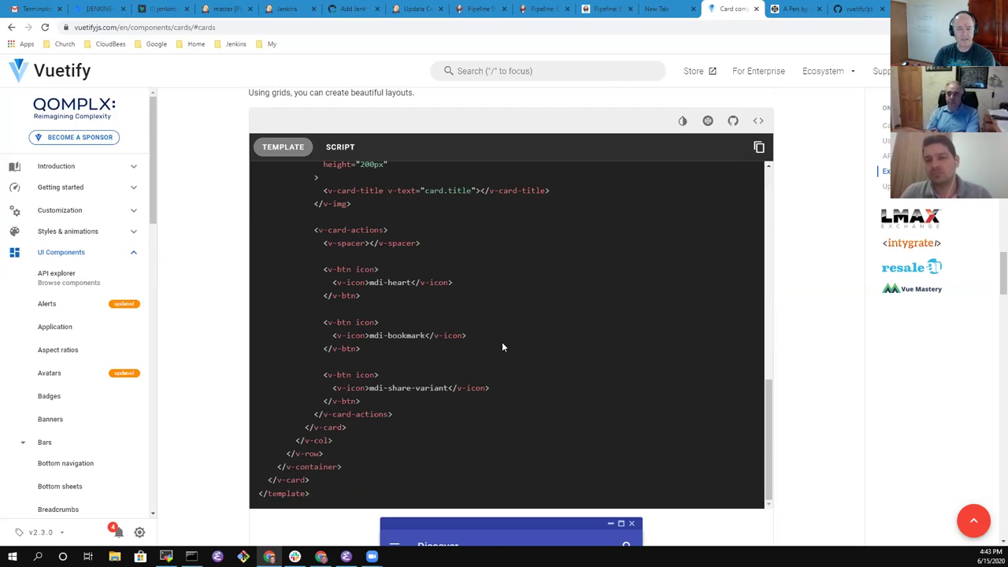
left_click(758, 122)
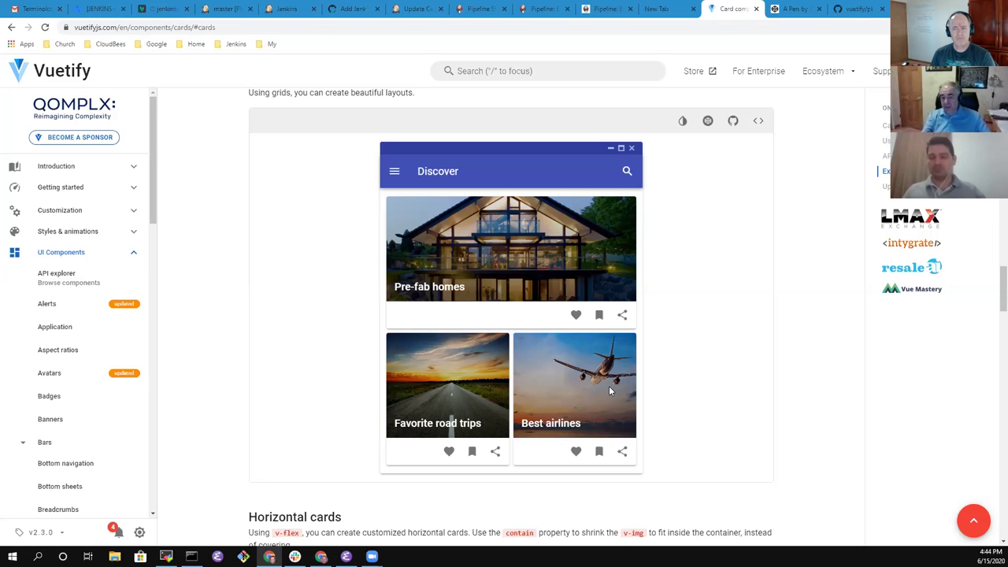
Step: Search the documentation for layout and open the Pre-made layouts page, followed by the Browser support page
left_click(501, 74)
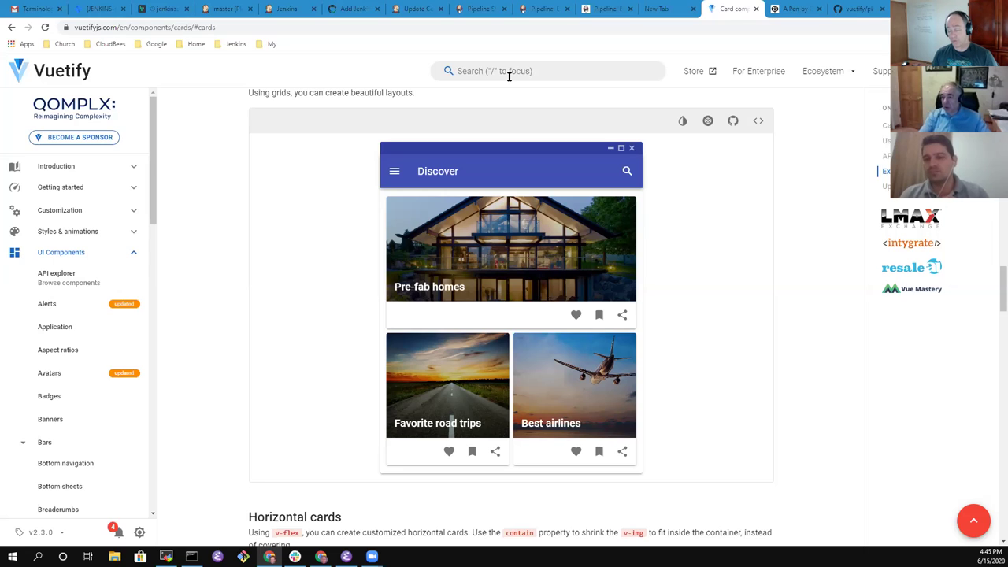
left_click(485, 65)
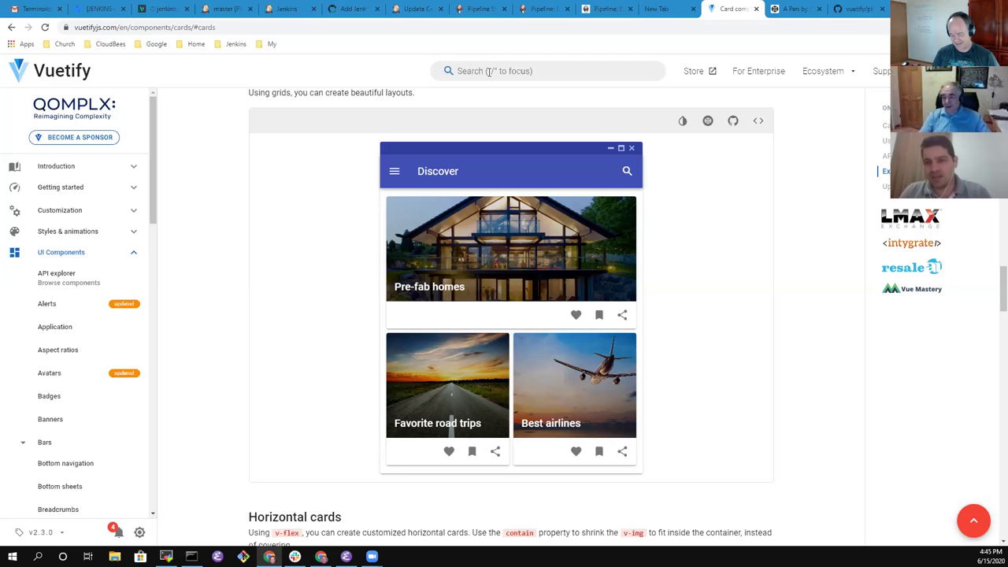
left_click(488, 71)
type("layourt")
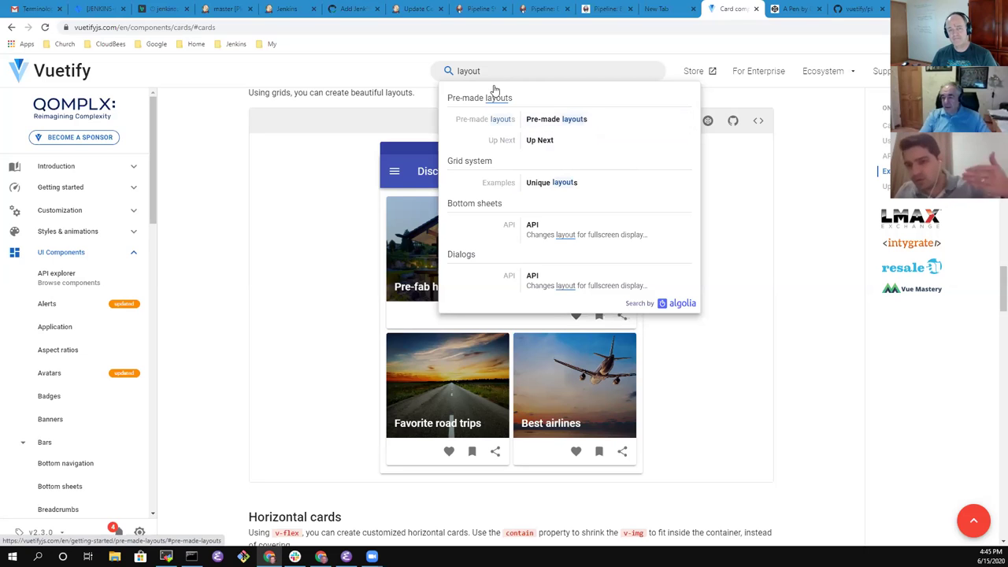
left_click(559, 126)
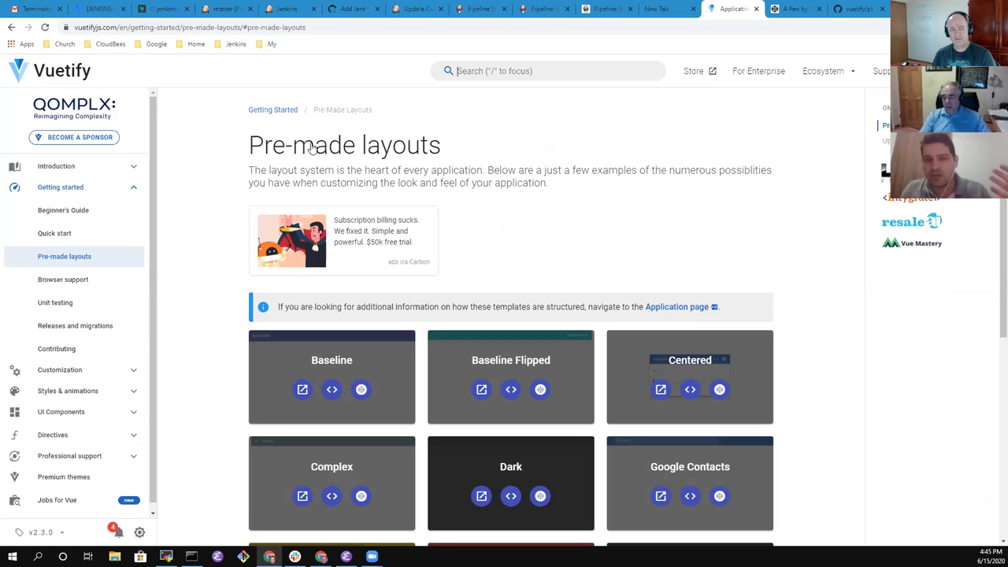
left_click(48, 280)
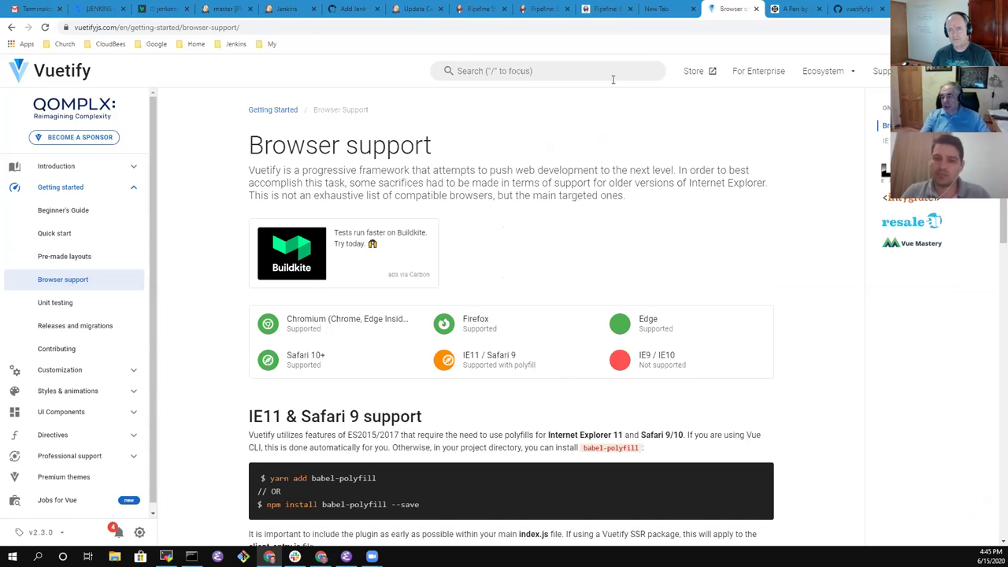
Step: Switch to the Jenkins Pipeline: Build Step reference page and examine the build step's job and parameters entries
left_click(607, 11)
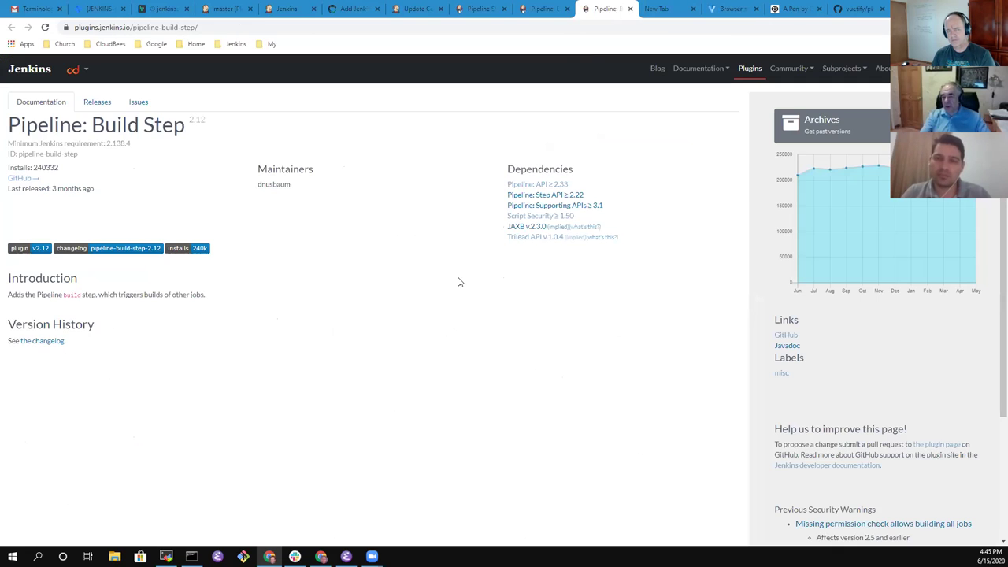
left_click(546, 10)
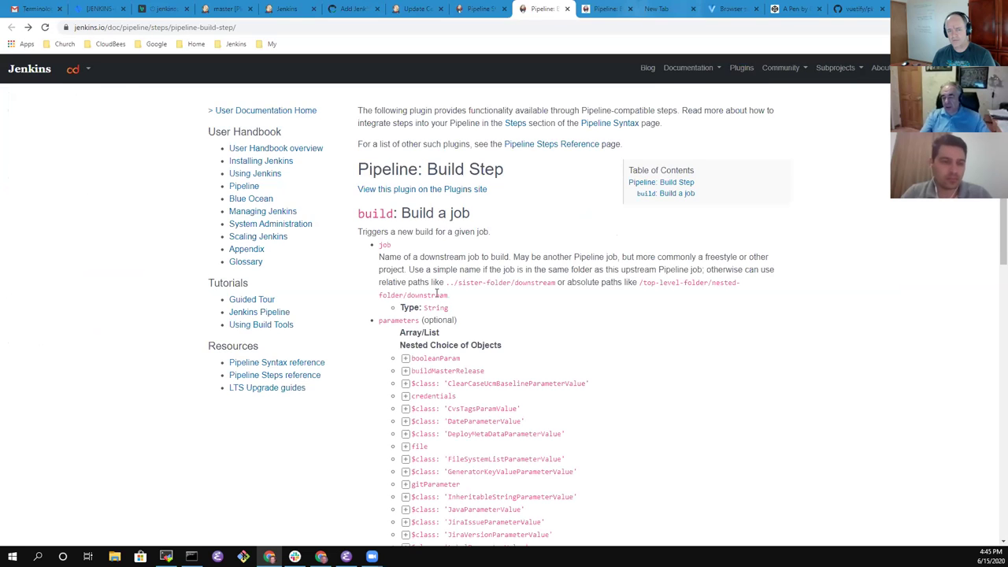
scroll(504, 298, "down", 3)
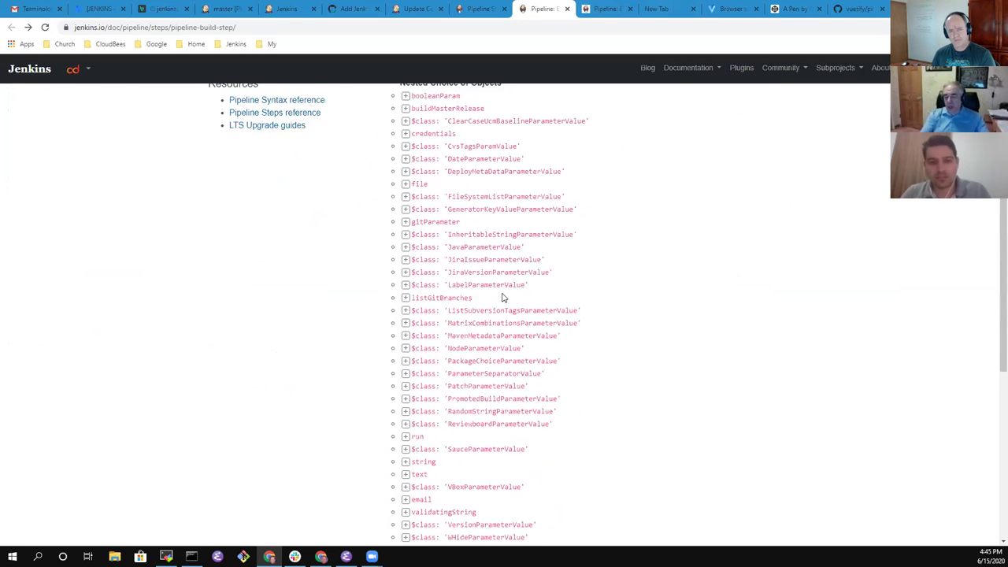
scroll(504, 297, "up", 1)
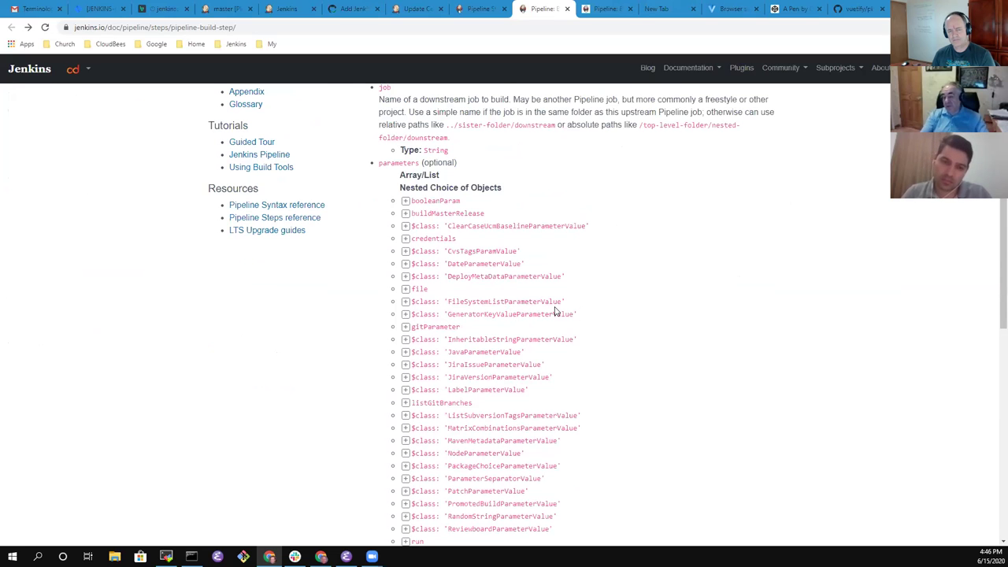
scroll(555, 312, "down", 1)
scroll(614, 304, "up", 1)
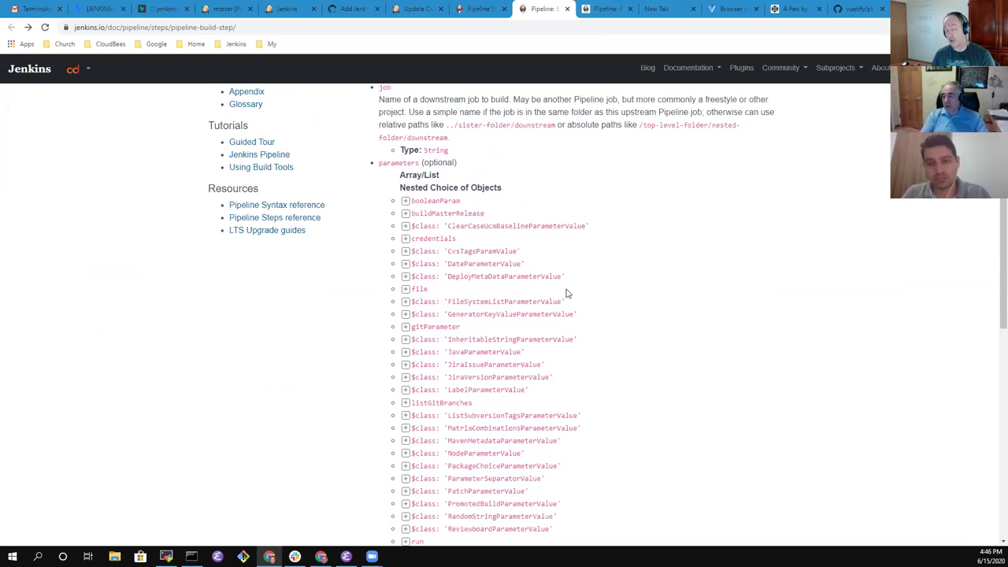
Step: View the booleanParam details, collapse them, and review the remaining parameter types and the propagate, quietPeriod and wait options
left_click(405, 201)
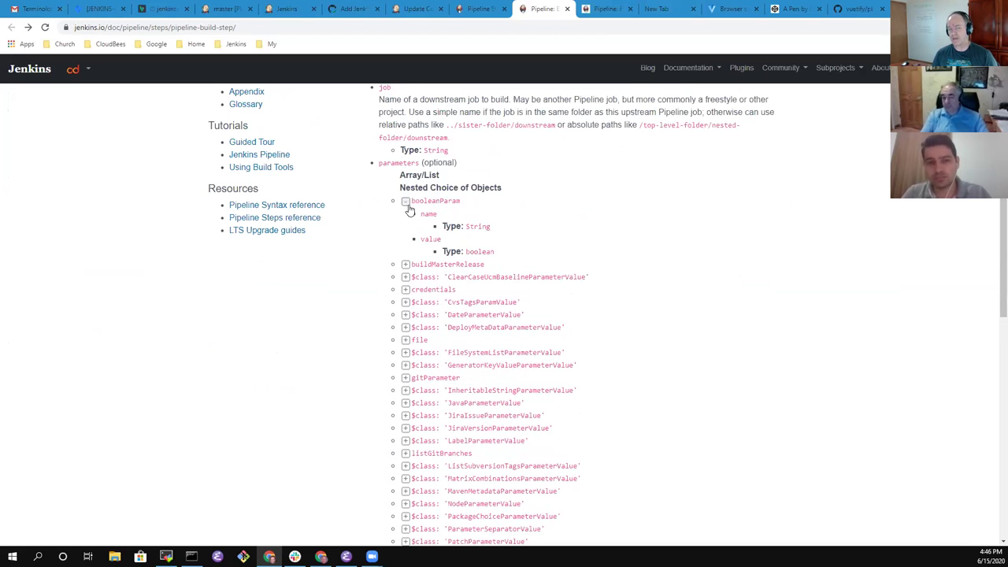
left_click(406, 202)
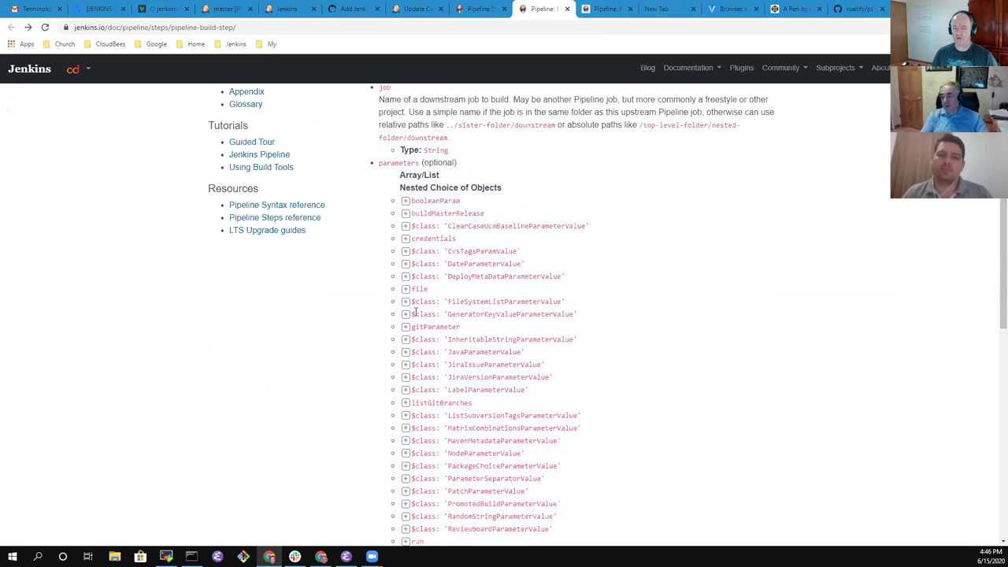
scroll(782, 315, "down", 5)
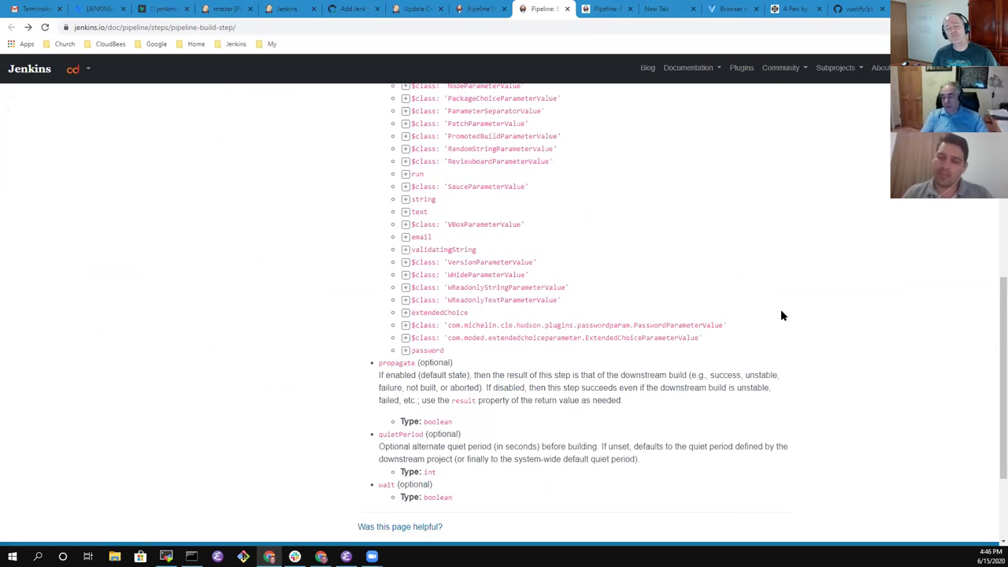
scroll(779, 316, "up", 5)
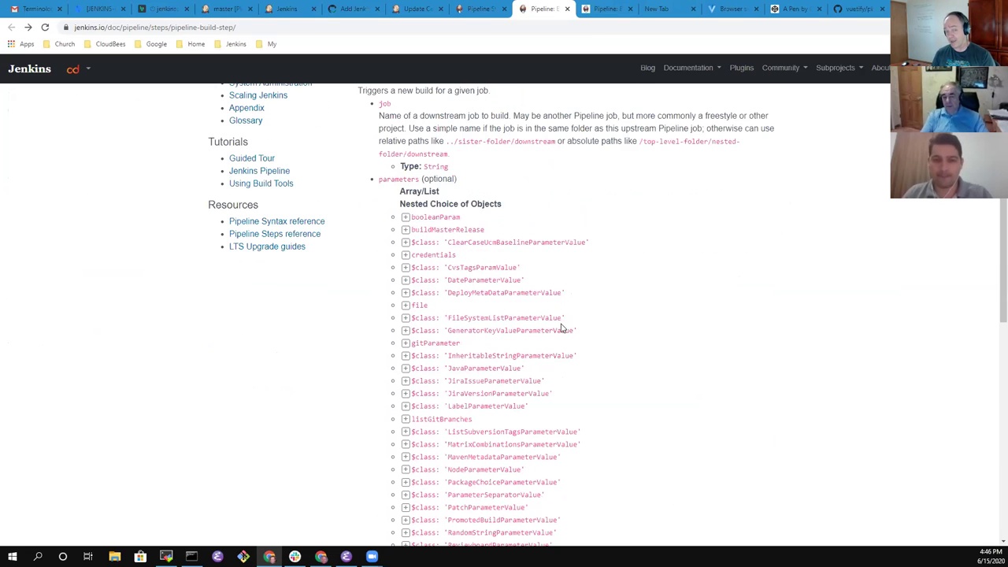
Step: Change the page address to end in pipeline-checkout-step instead of pipeline-build-step and copy the full address
left_click(268, 28)
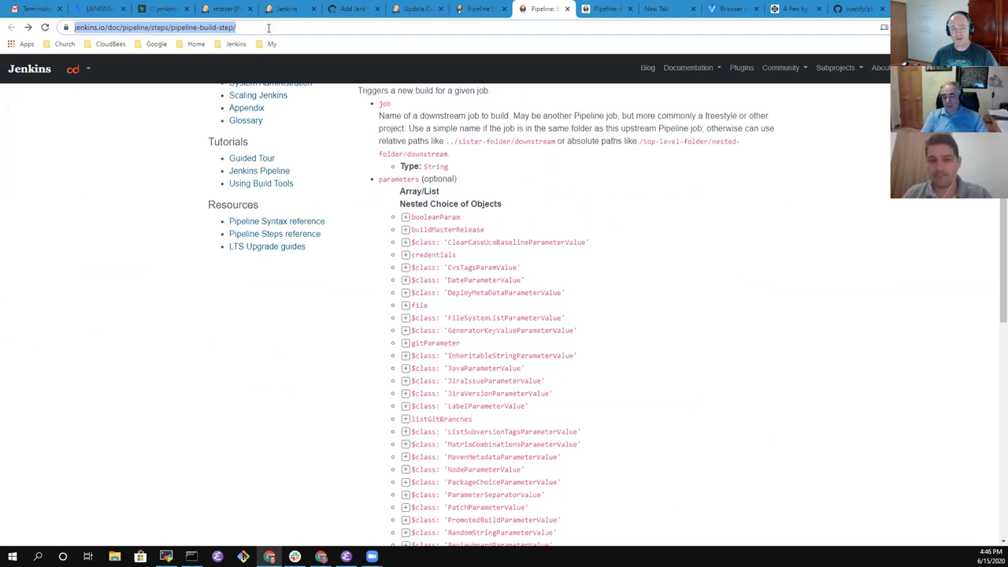
key("End")
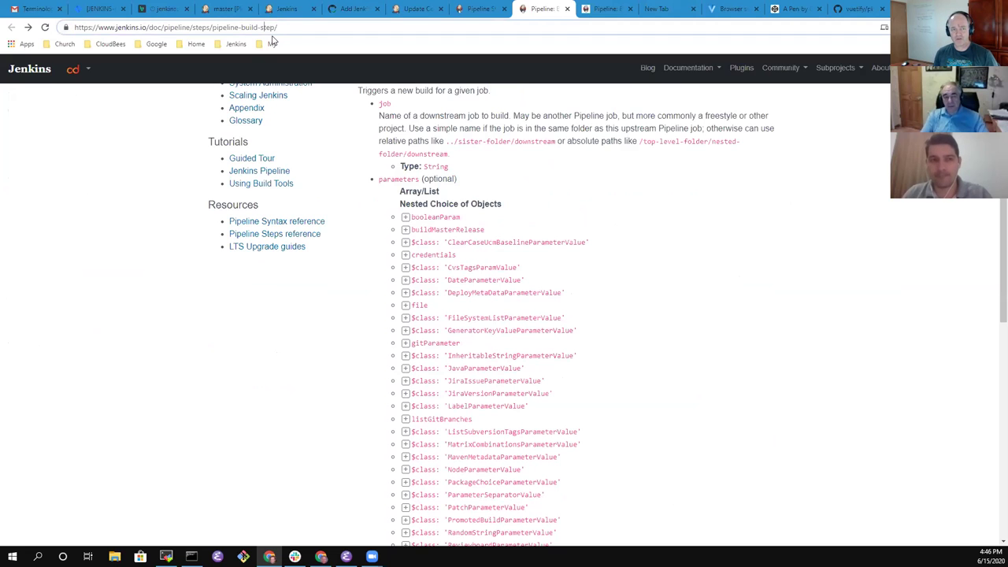
key("ctrl+shift+Left")
type("checkout")
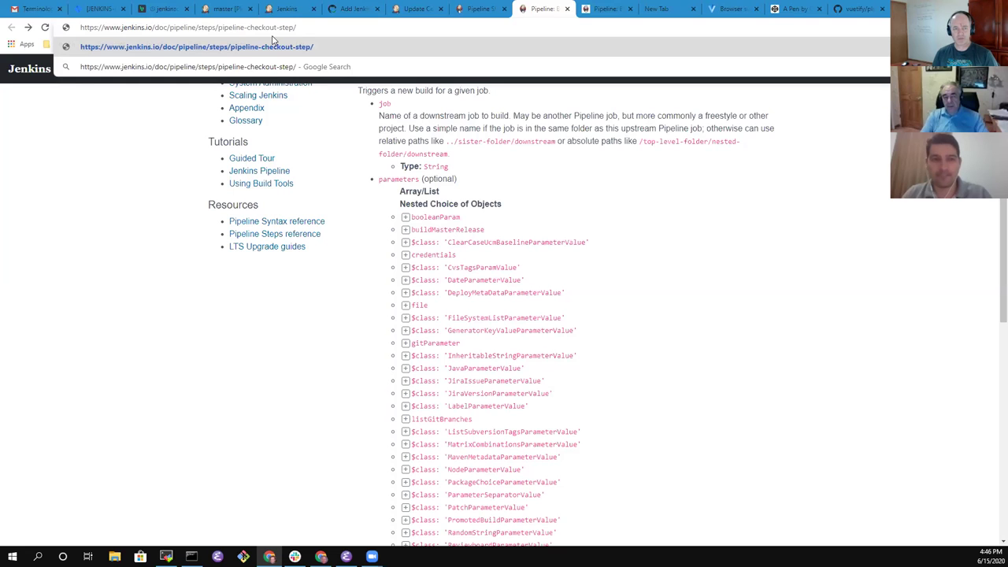
key("ctrl+a")
key("ctrl+c")
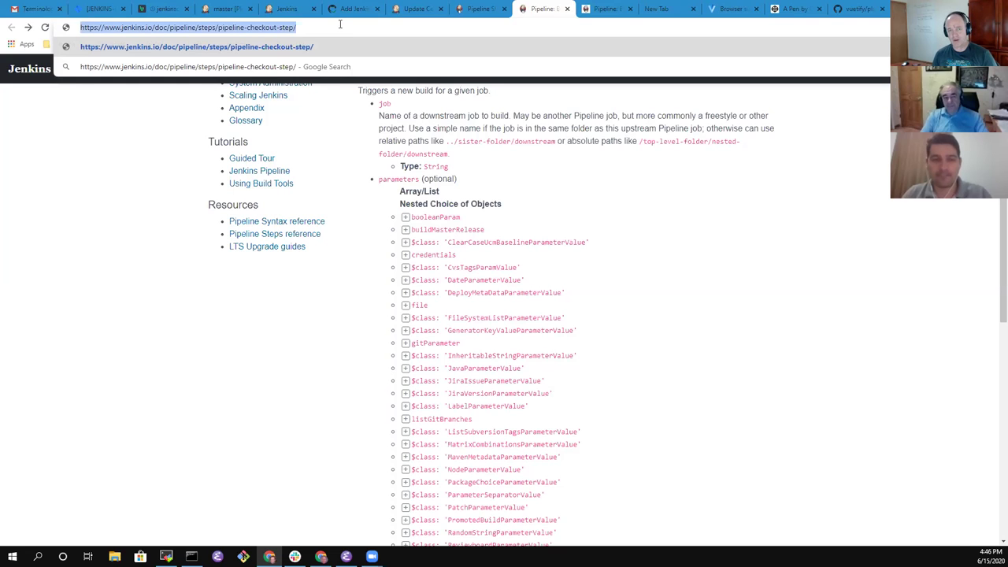
Step: Try to open the copied pipeline-checkout-step address in a new tab beside the current one
right_click(543, 9)
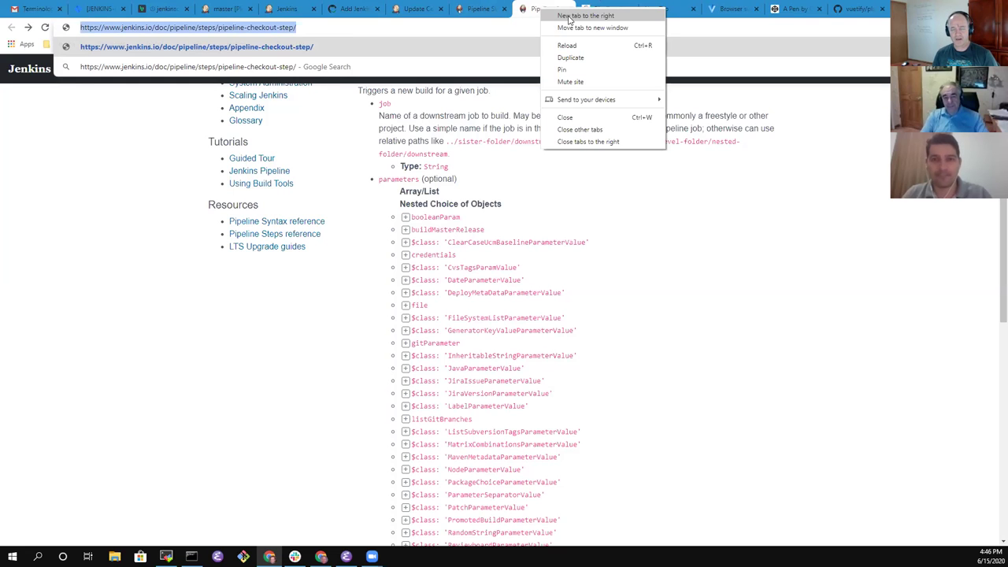
left_click(569, 17)
key("ctrl+v")
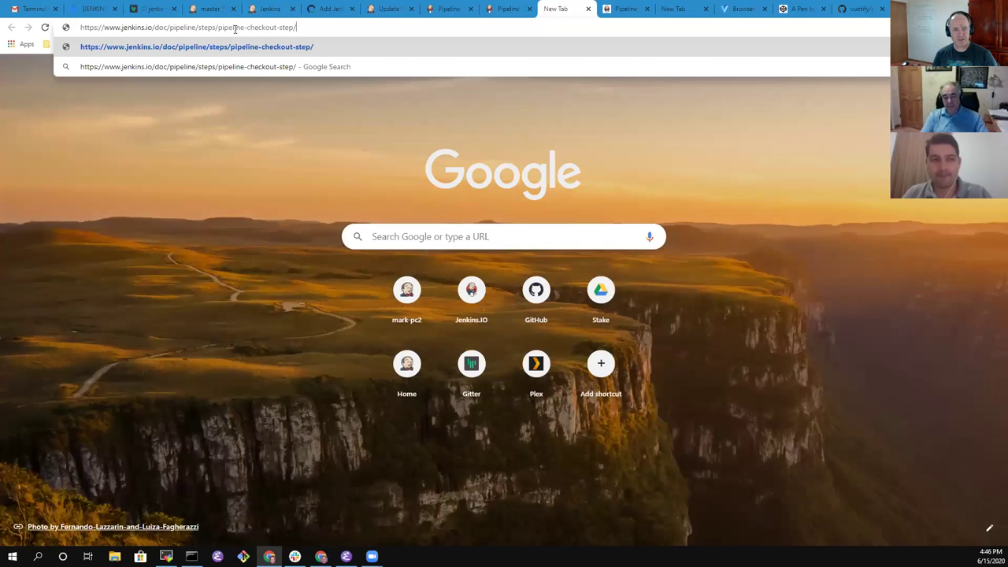
key("Return")
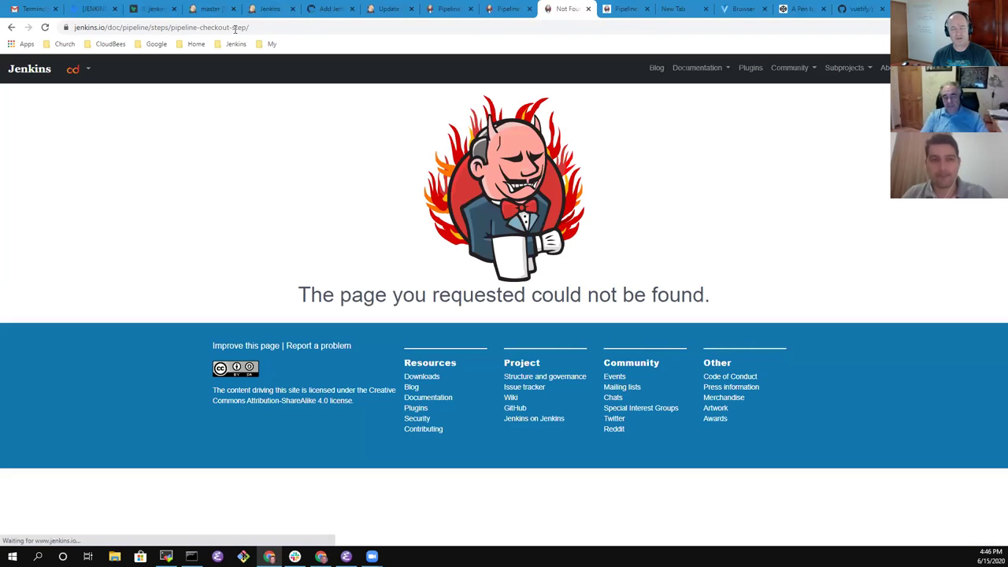
Step: Open the Jenkins Pipeline chapter of the documentation and go on to the Pipeline Steps reference
left_click(701, 69)
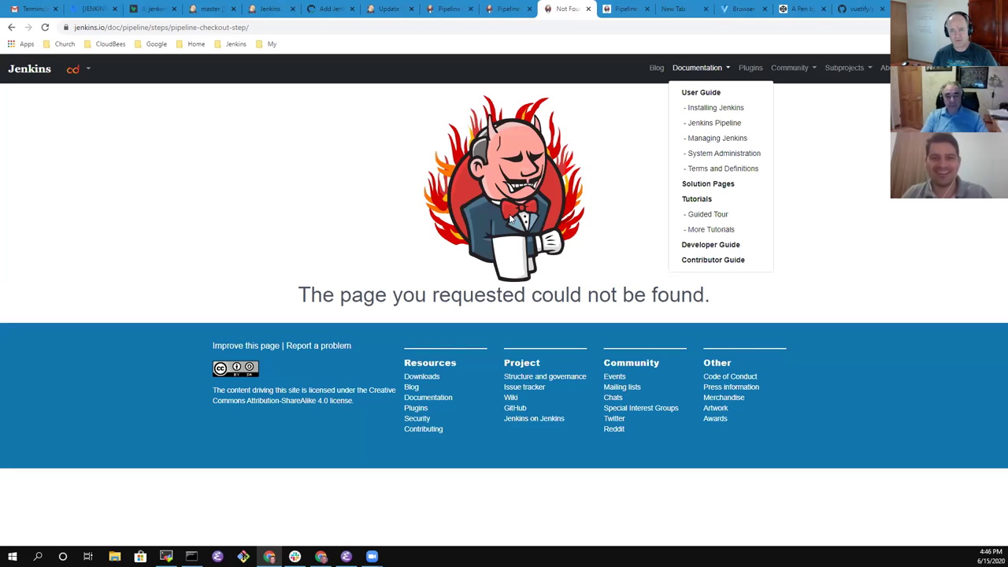
left_click(700, 123)
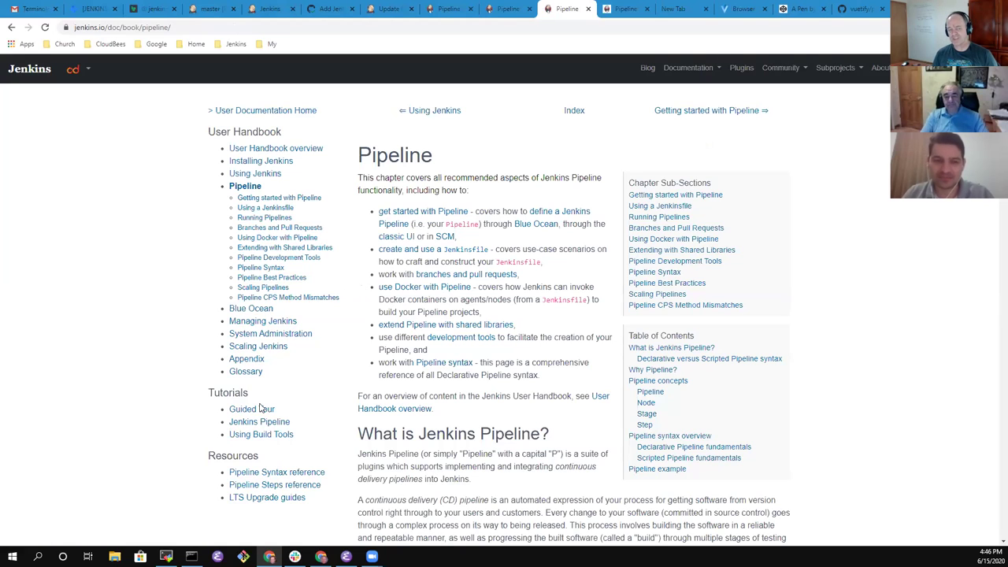
left_click(278, 488)
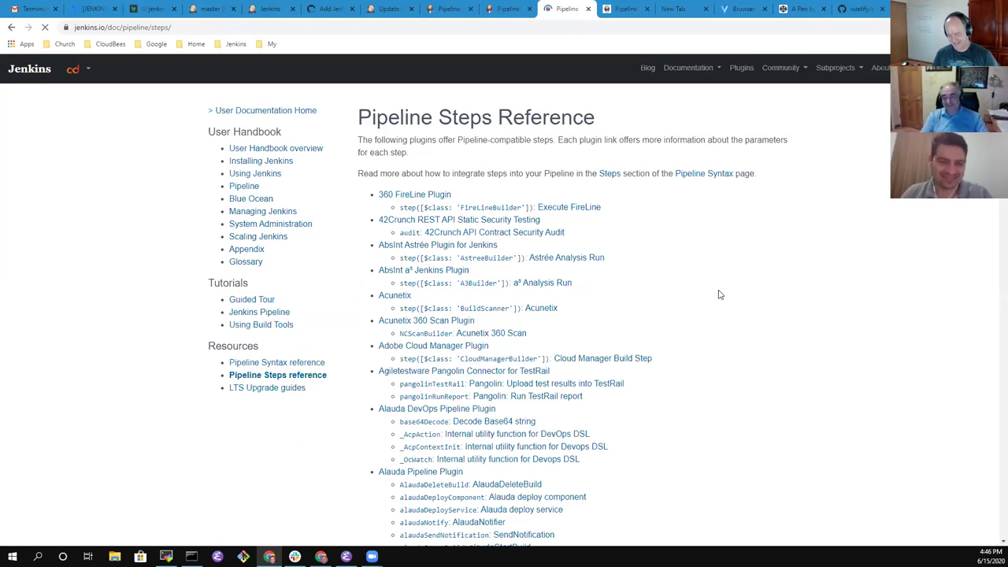
Step: Search within the Pipeline Steps Reference page for "checkout"
key("ctrl+f")
type("out")
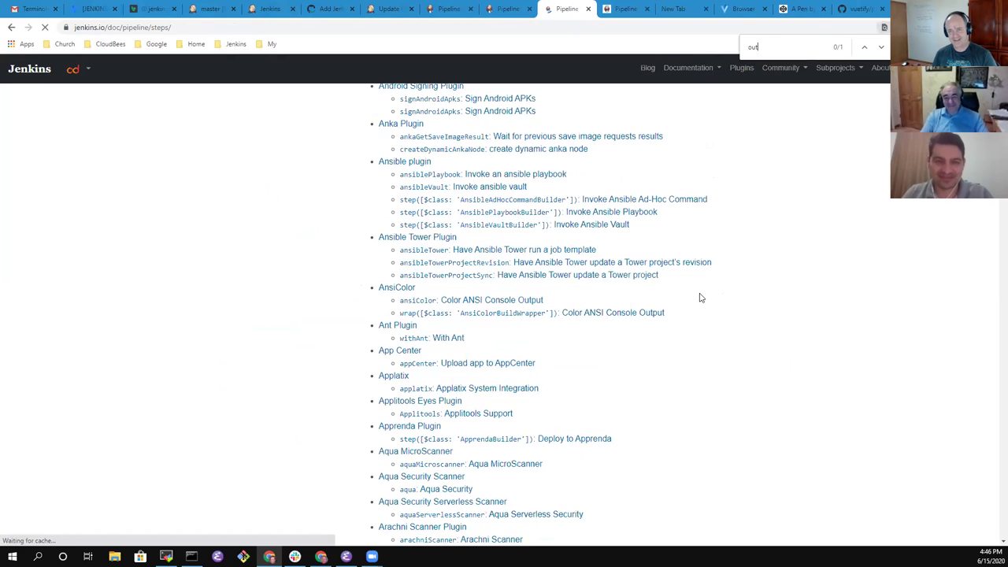
key("BackSpace")
key("BackSpace")
key("BackSpace")
type("cjhe")
key("BackSpace")
key("BackSpace")
key("BackSpace")
type("jhe")
key("BackSpace")
key("BackSpace")
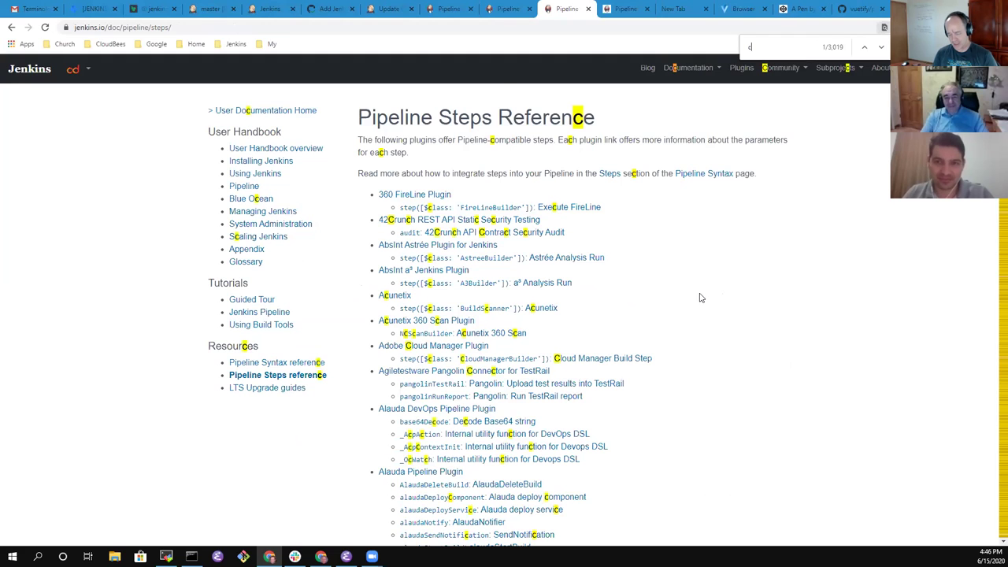
type("heckout")
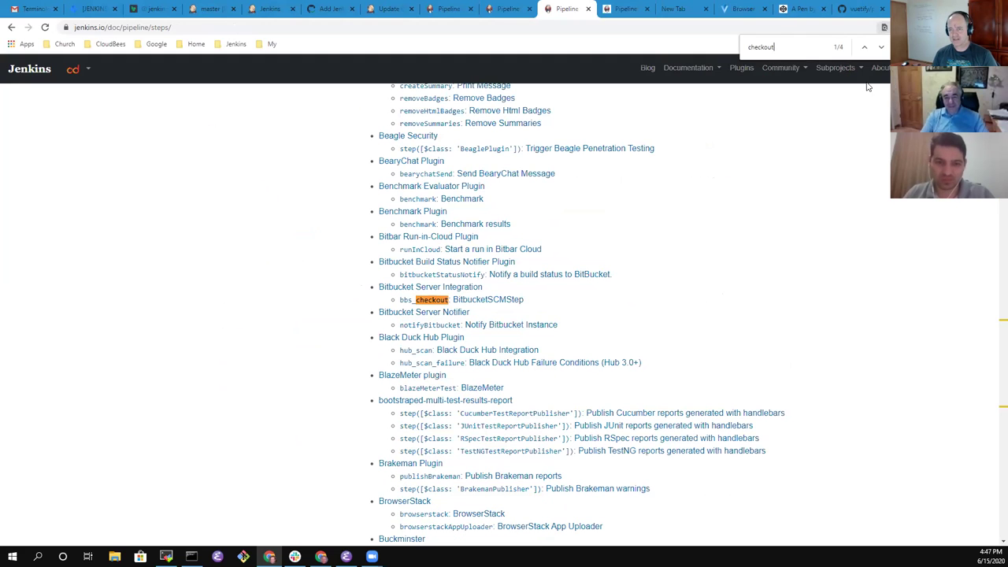
Step: Advance through the checkout matches to the last one and open the checkout: General SCM step
left_click(881, 47)
left_click(881, 47)
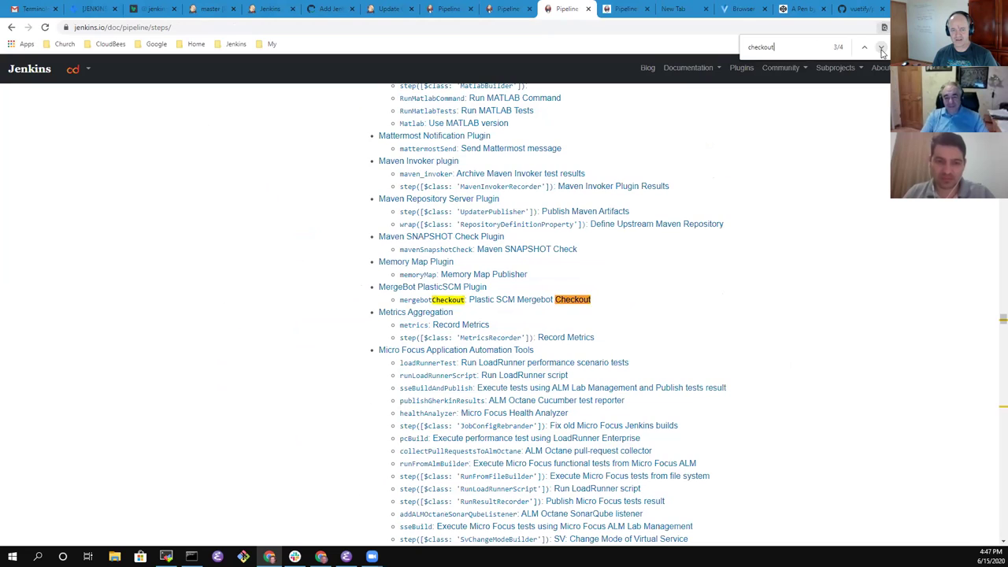
left_click(881, 47)
left_click(447, 304)
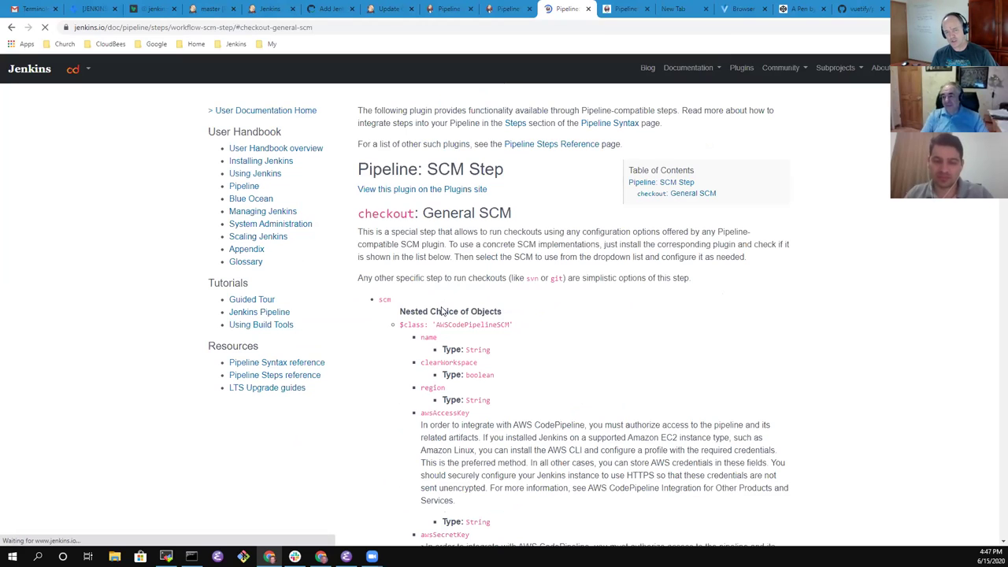
Step: Examine the nested scm choices of the checkout step, along with its changelog and poll options
scroll(443, 311, "down", 2)
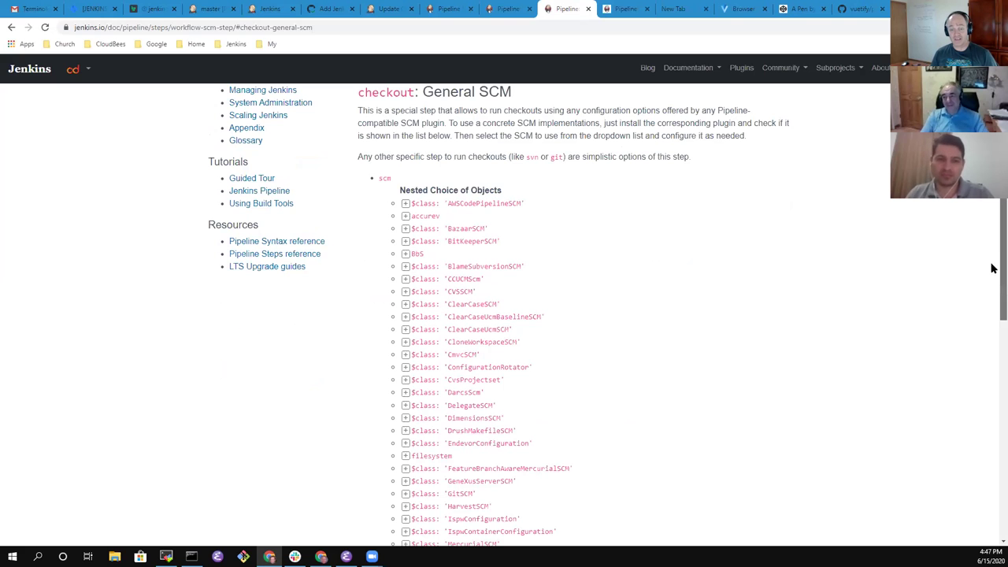
scroll(992, 284, "down", 1)
scroll(993, 284, "down", 5)
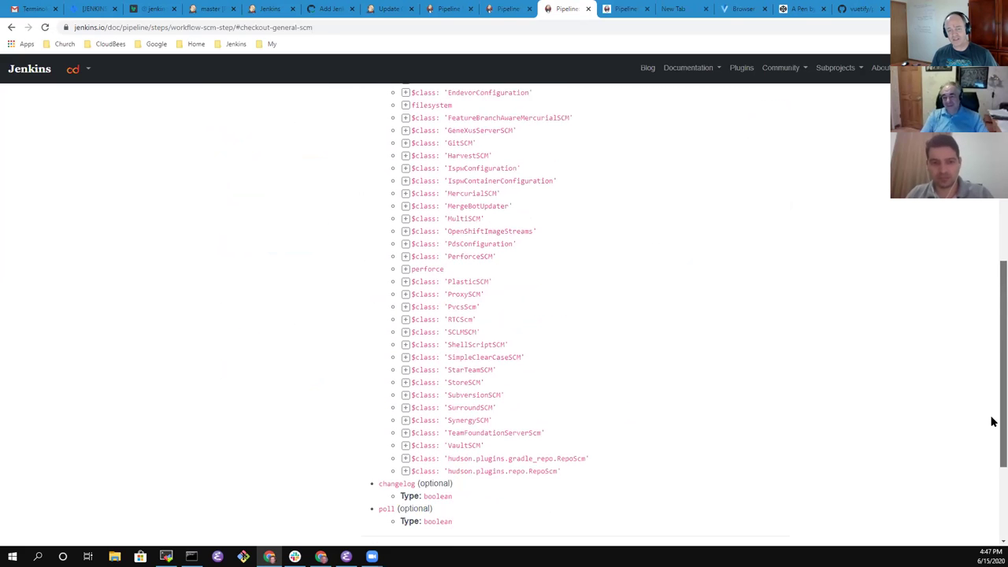
scroll(989, 321, "up", 5)
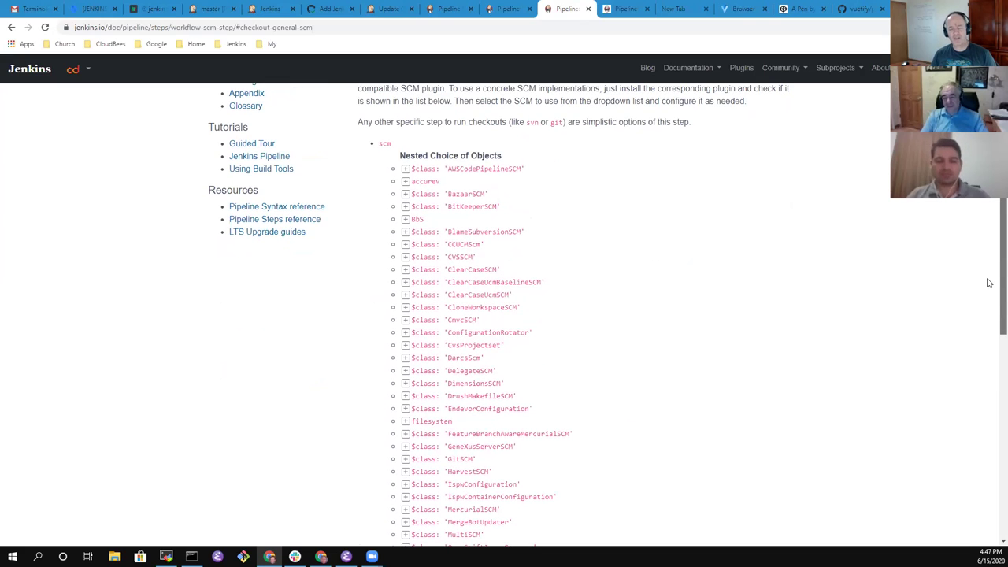
scroll(989, 285, "down", 1)
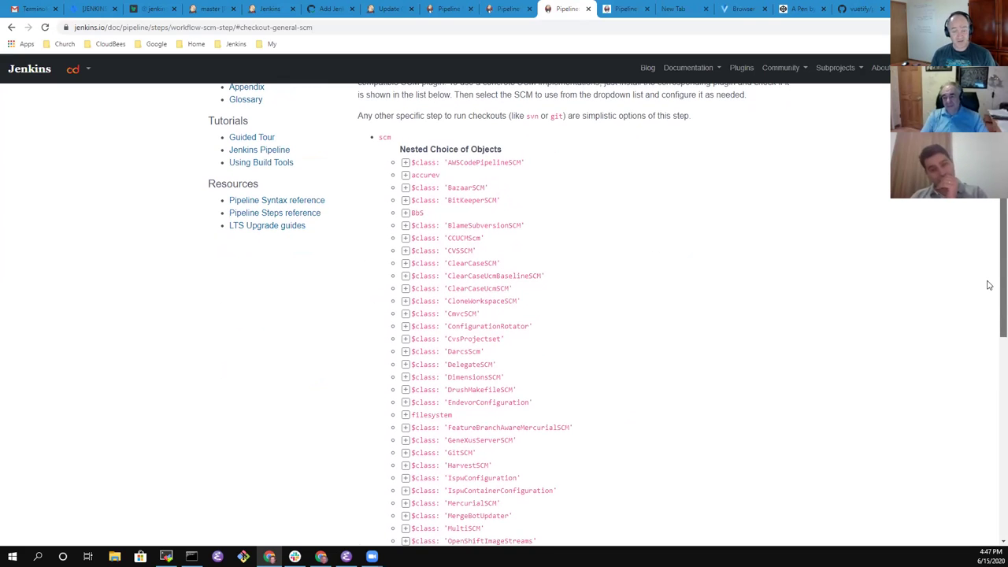
scroll(977, 299, "down", 2)
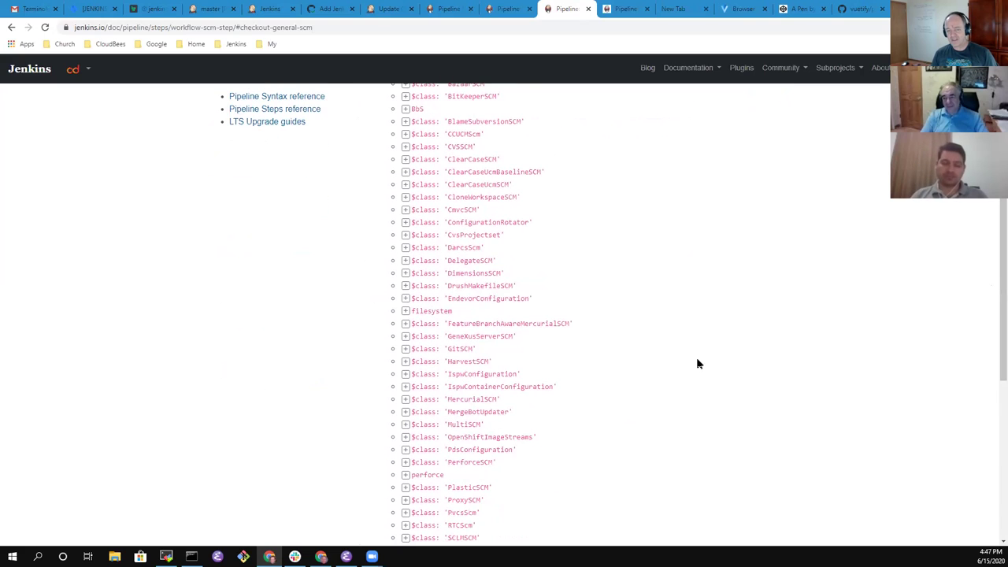
scroll(697, 364, "down", 4)
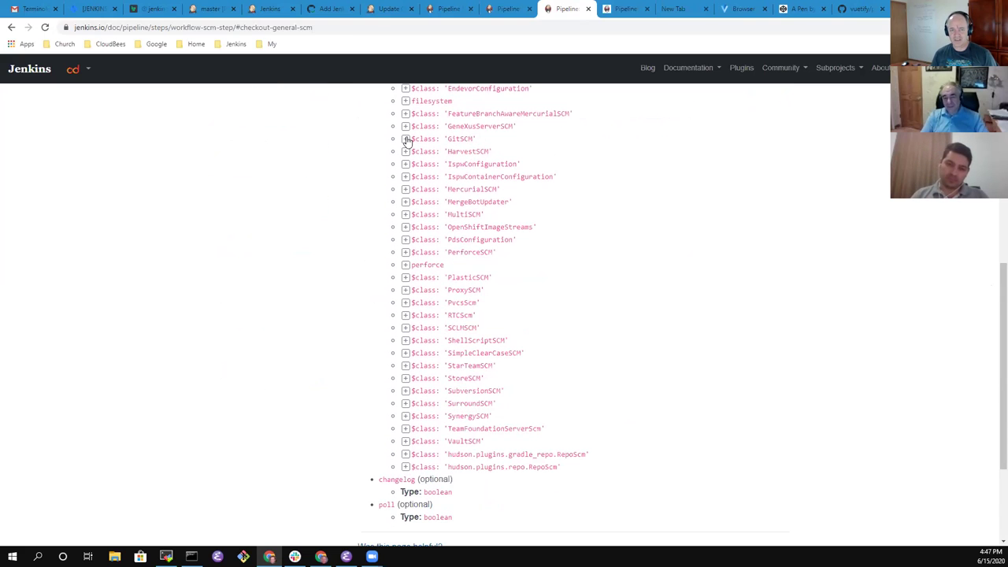
Step: Expand the GitSCM entry, review its userRemoteConfigs, branches and browser details, collapse it, and return to the checkout heading
left_click(406, 138)
scroll(579, 236, "down", 5)
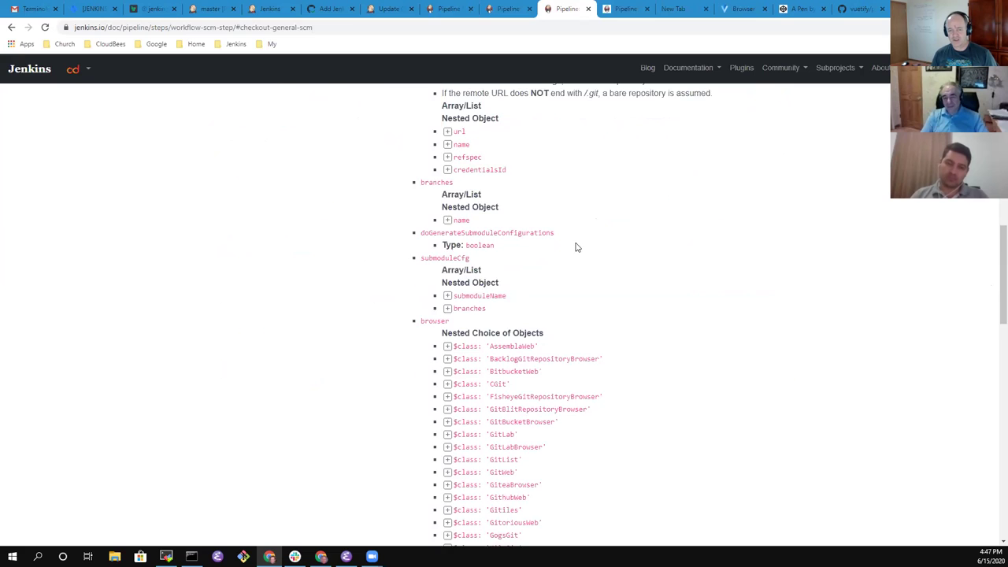
scroll(574, 248, "up", 4)
scroll(577, 251, "down", 2)
scroll(576, 250, "up", 11)
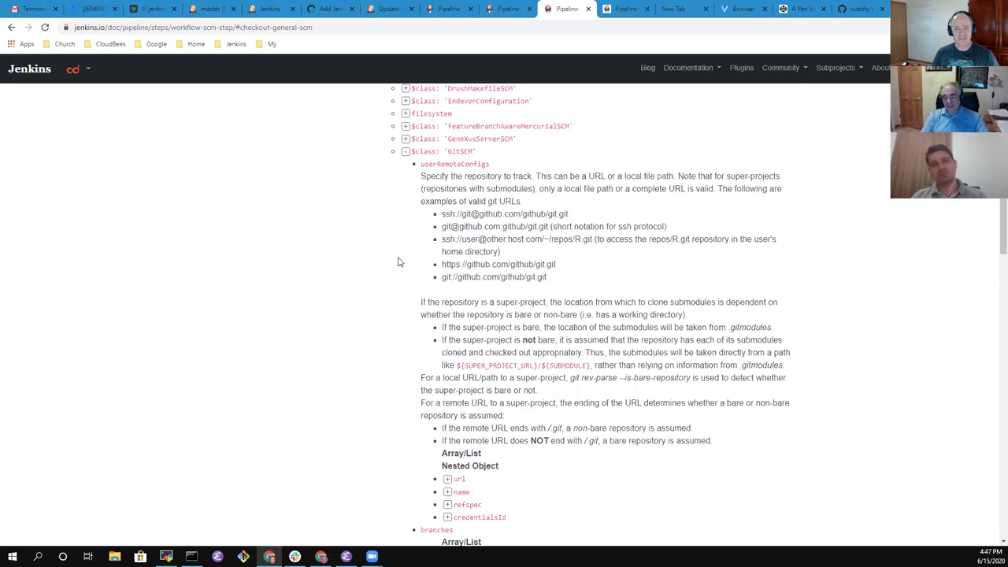
left_click(405, 191)
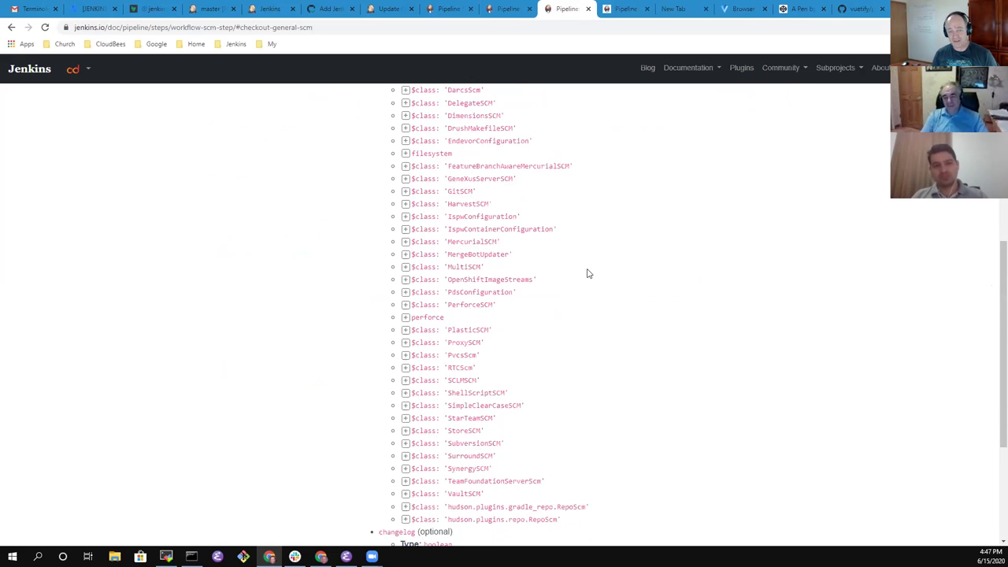
scroll(598, 288, "up", 3)
scroll(598, 288, "up", 1)
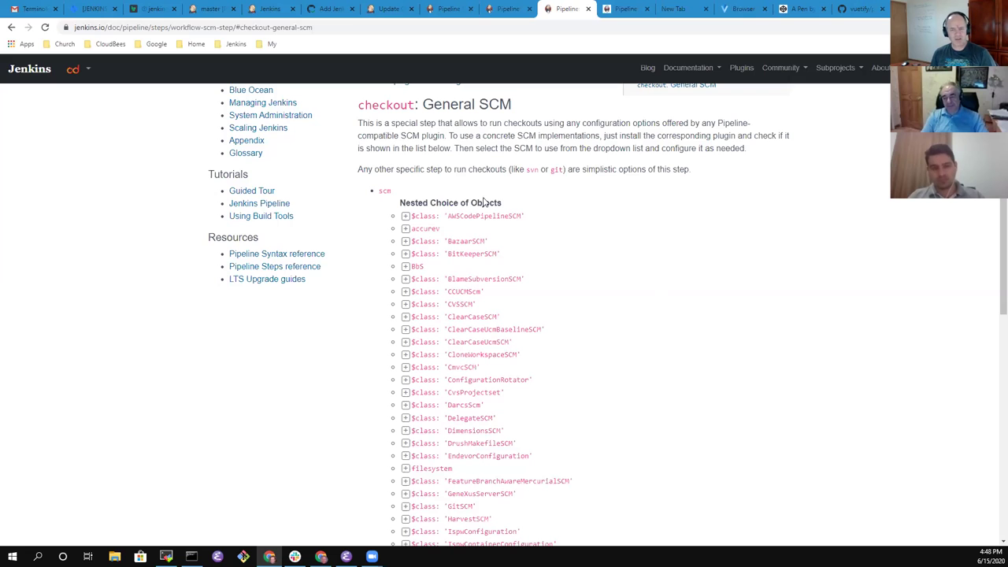
Step: Switch to the Vuetify documentation, search for grid and open the Grid system page
left_click(743, 9)
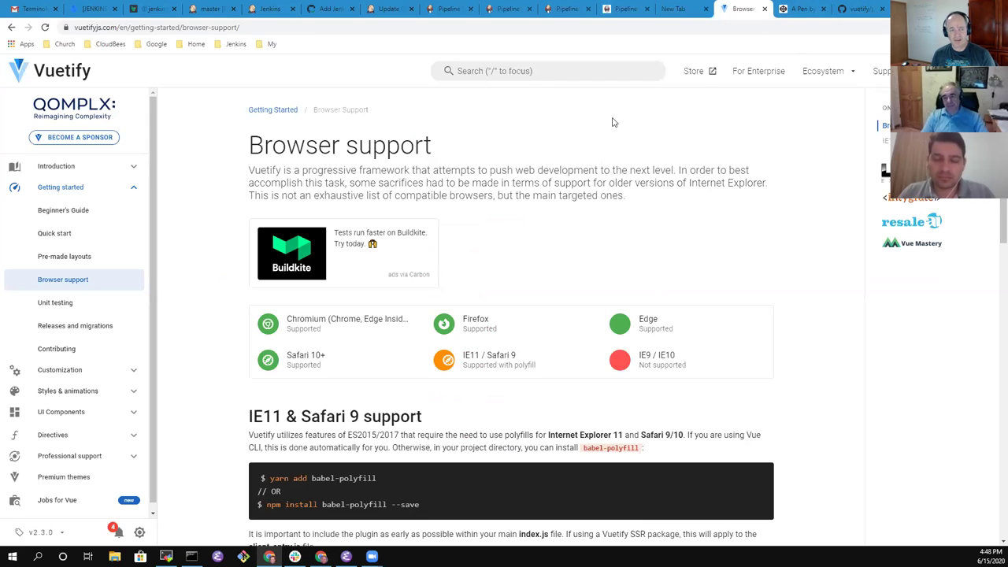
left_click(539, 76)
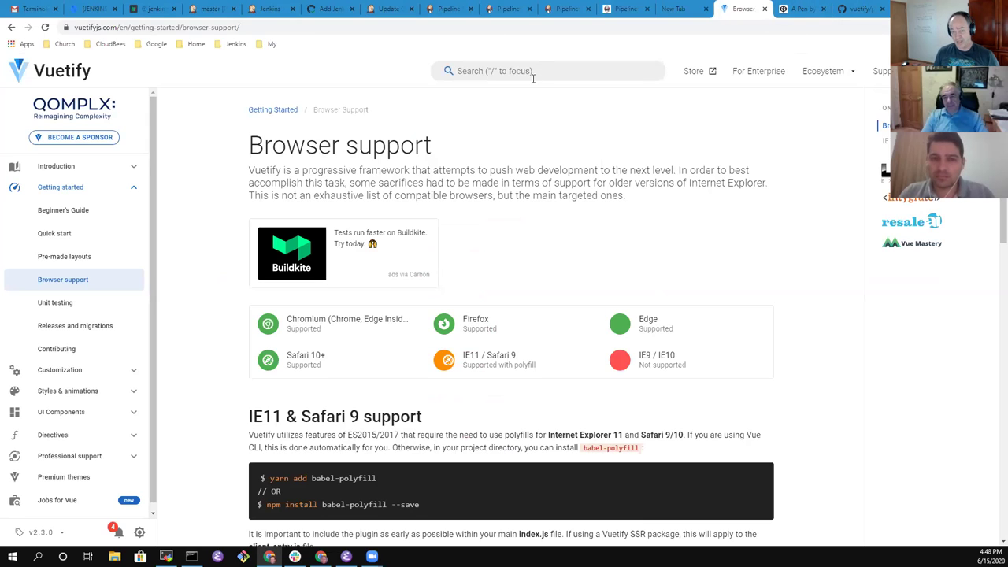
type("grid")
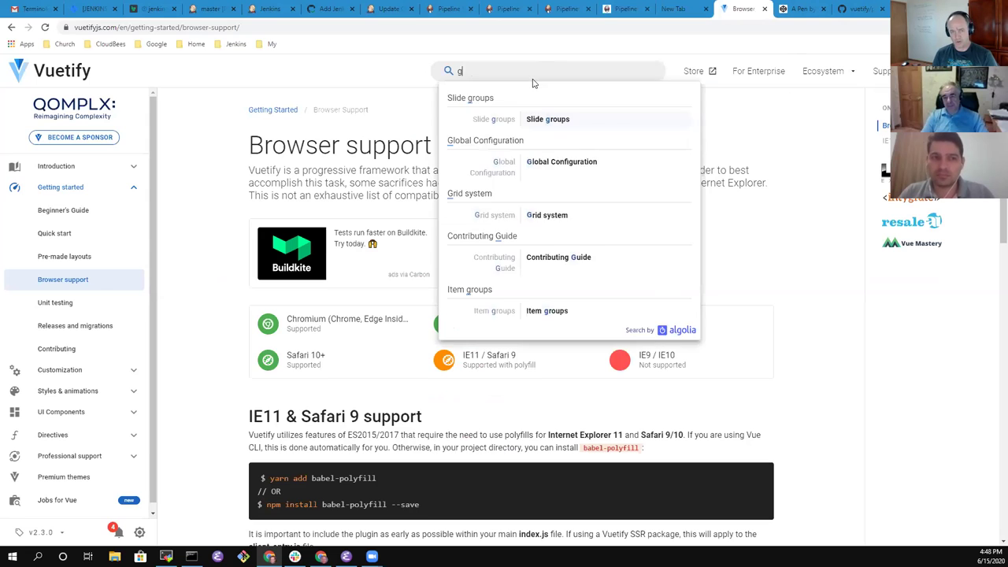
left_click(569, 122)
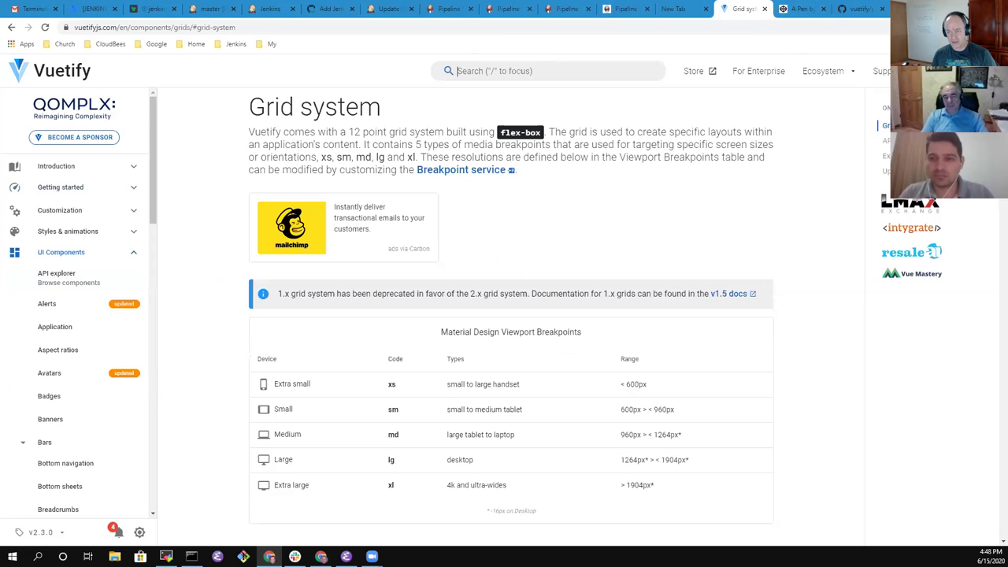
Step: Skim the Grid system page past its API props and Playground, and return to the start of the page
scroll(990, 241, "down", 20)
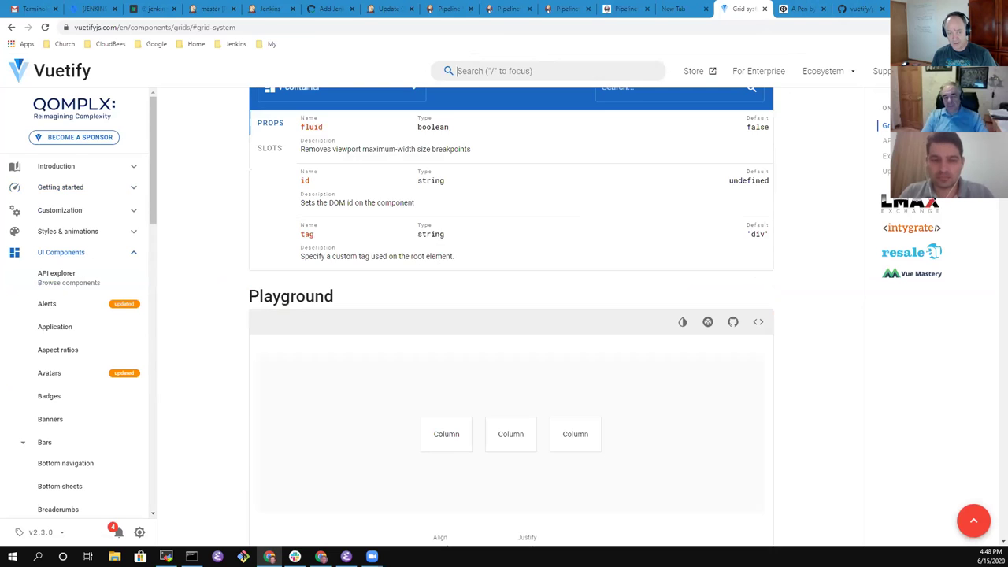
left_click_drag(992, 271, 993, 428)
left_click(973, 519)
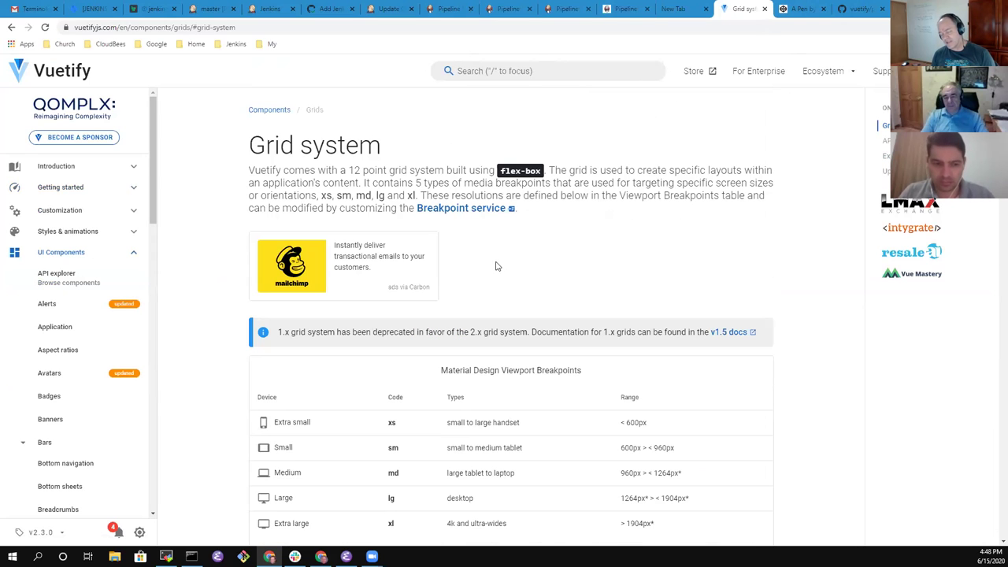
Step: Search the Vuetify documentation for GitSCM, clear the search, and stay on the Grid system page
left_click(495, 79)
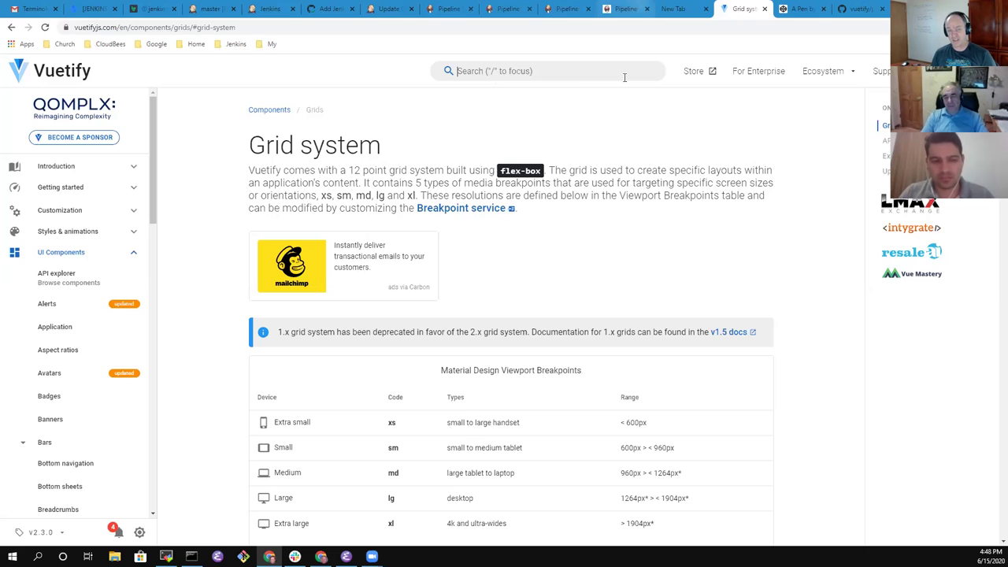
type("GitSCM")
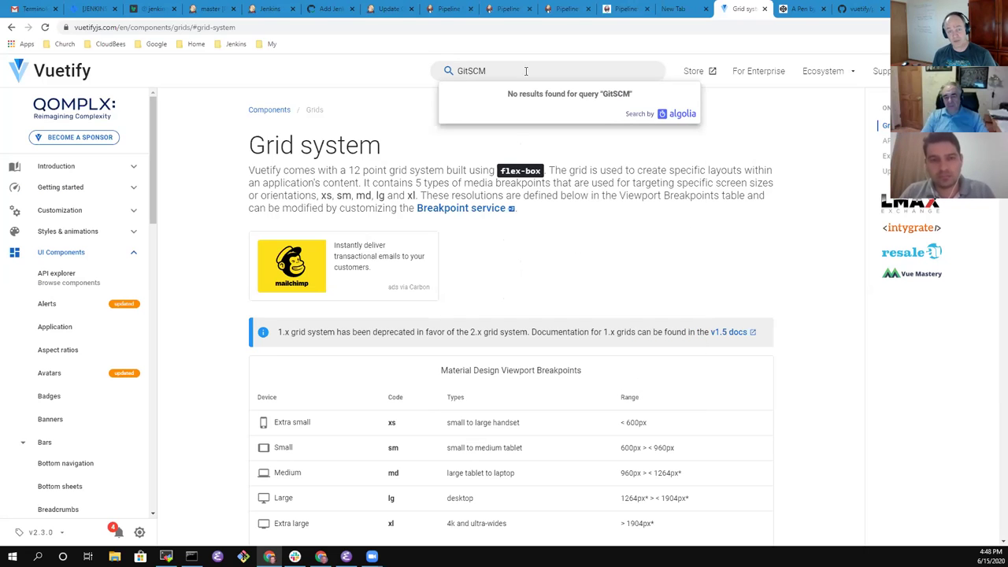
key("Escape")
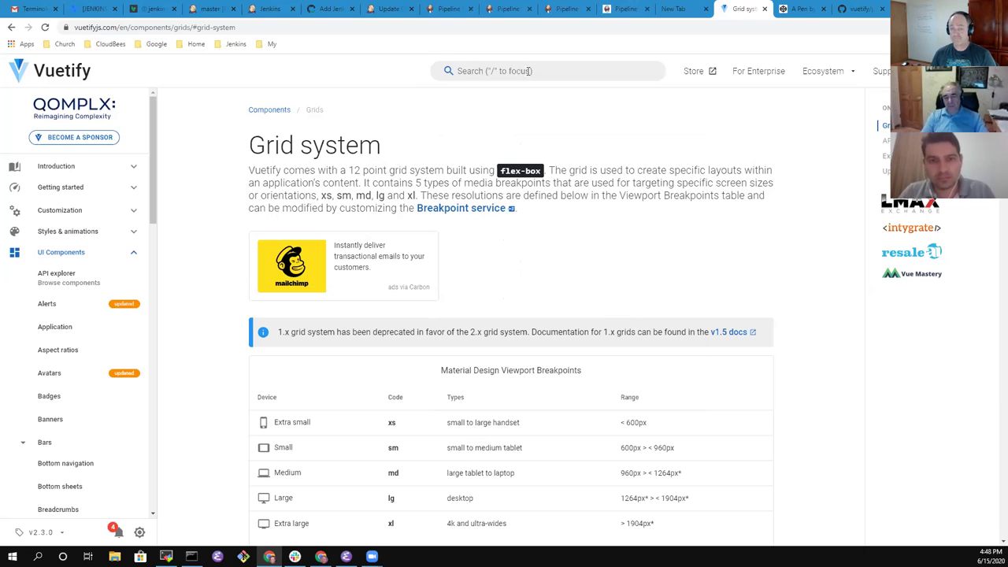
left_click(685, 9)
left_click(746, 10)
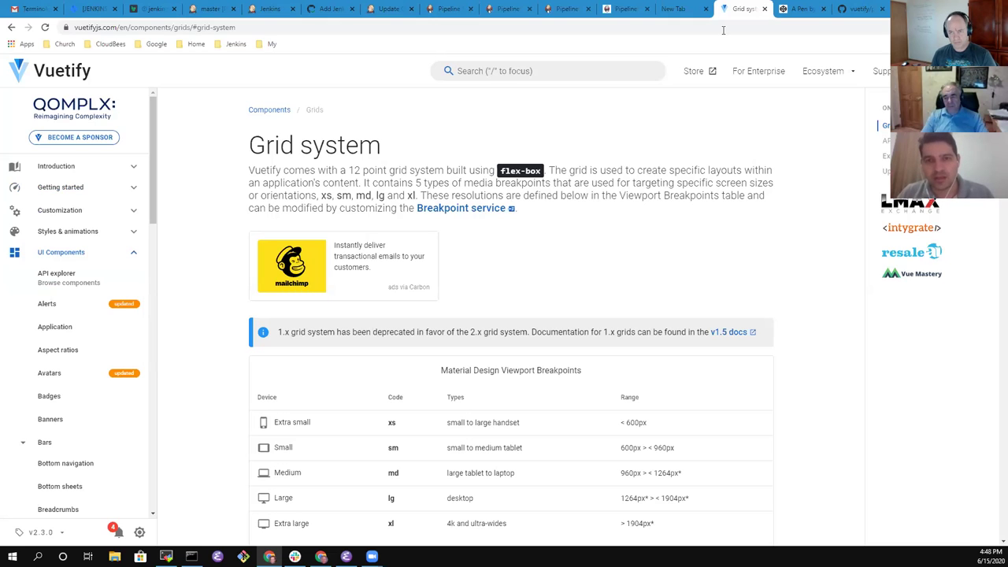
left_click(884, 8)
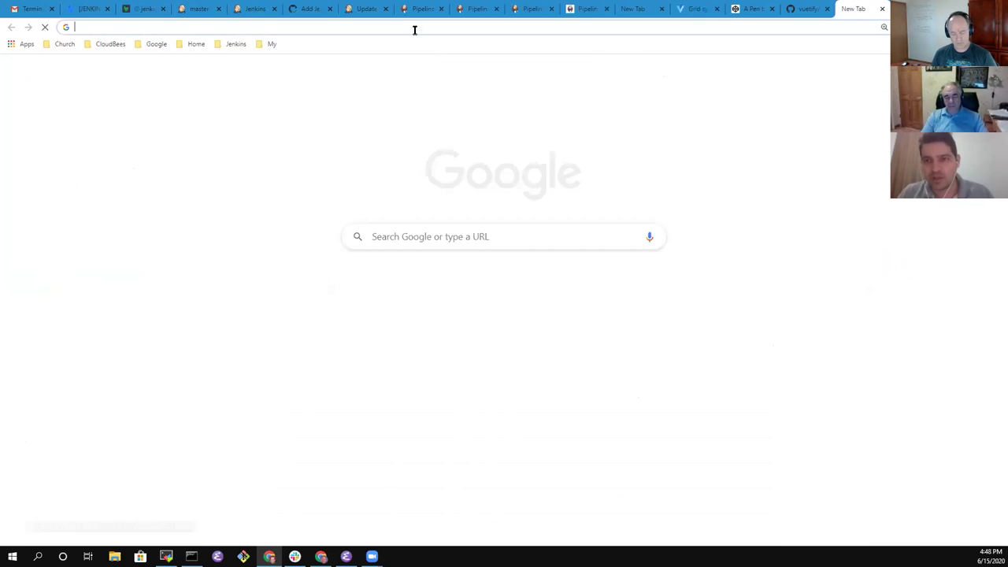
type("flutter.c")
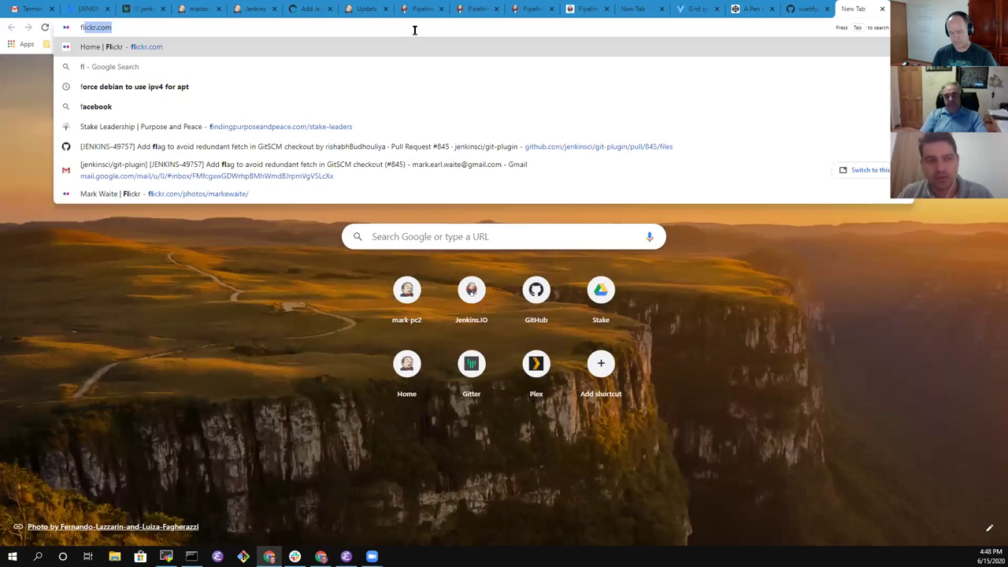
type("om")
key("Return")
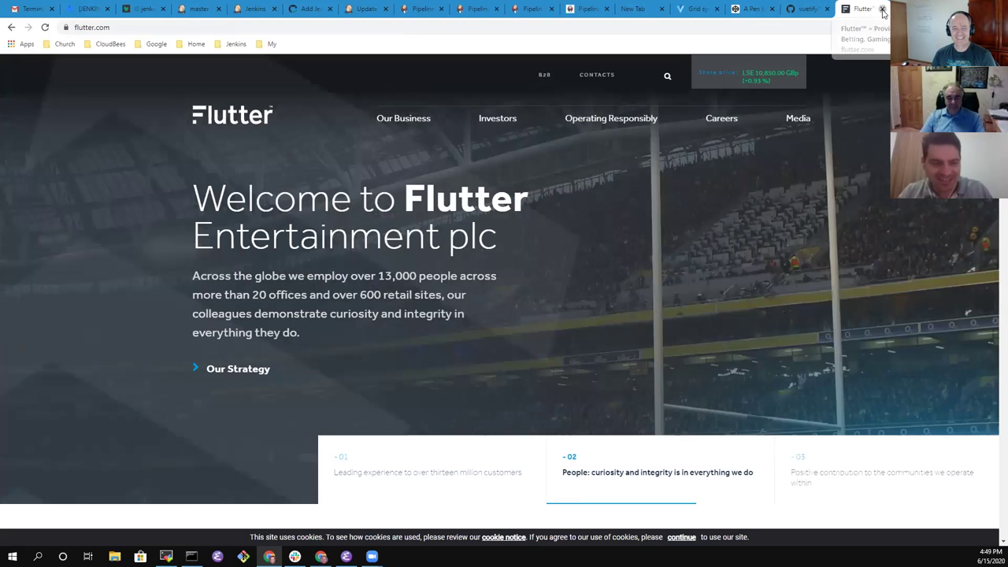
left_click(883, 9)
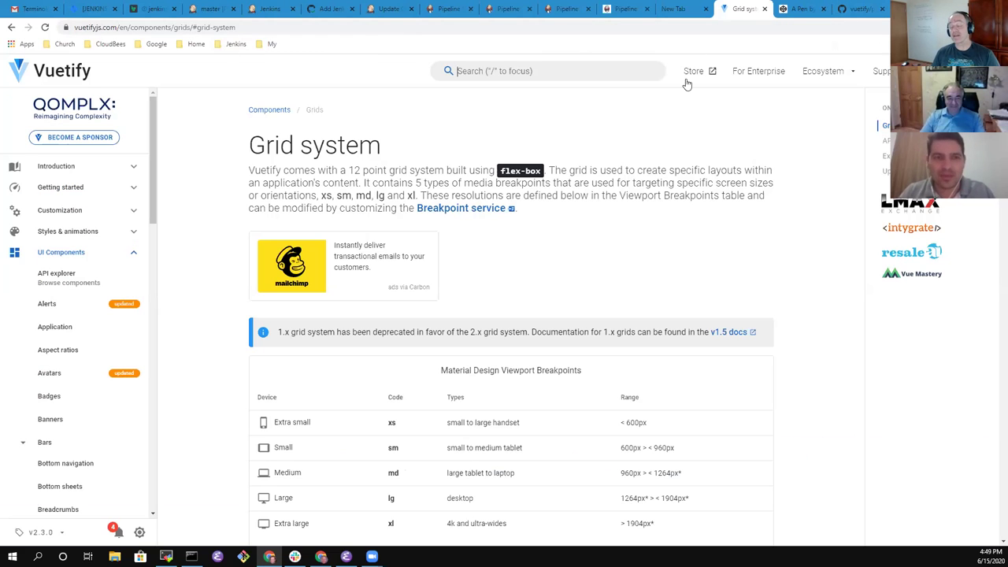
key("/")
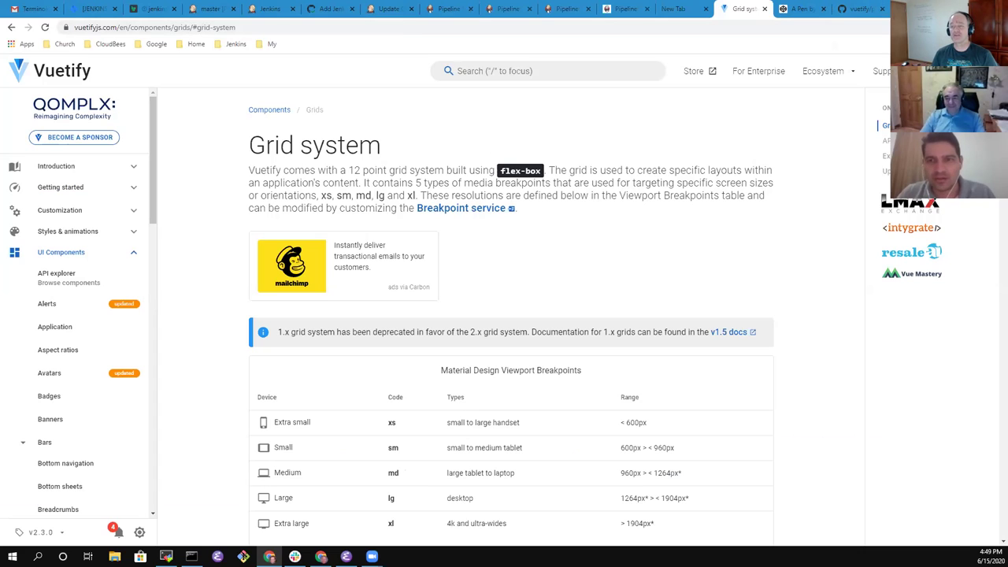
Step: Search Google for flutter in a new browser tab and open the flutter.dev home page from the results
key("ctrl+t")
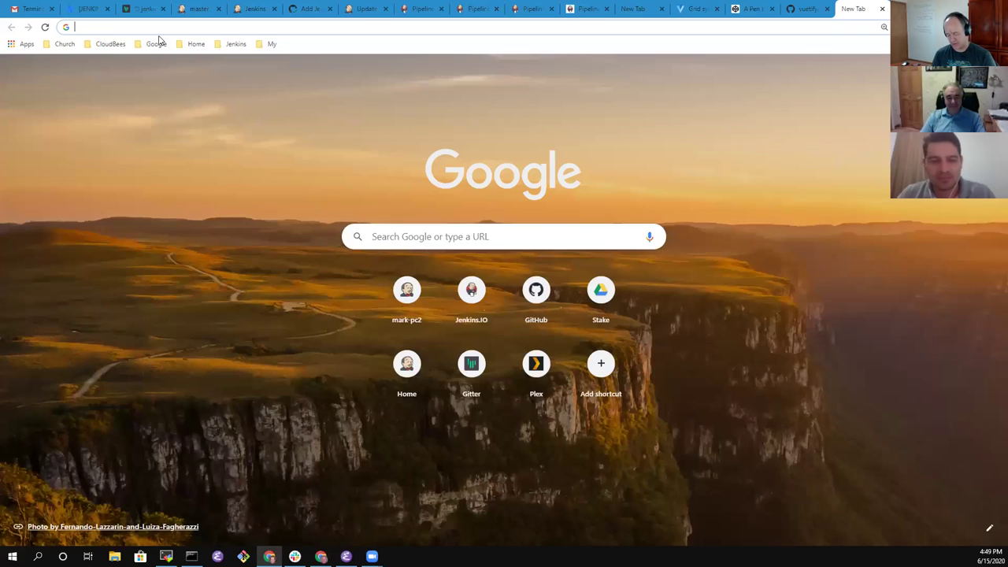
left_click(424, 237)
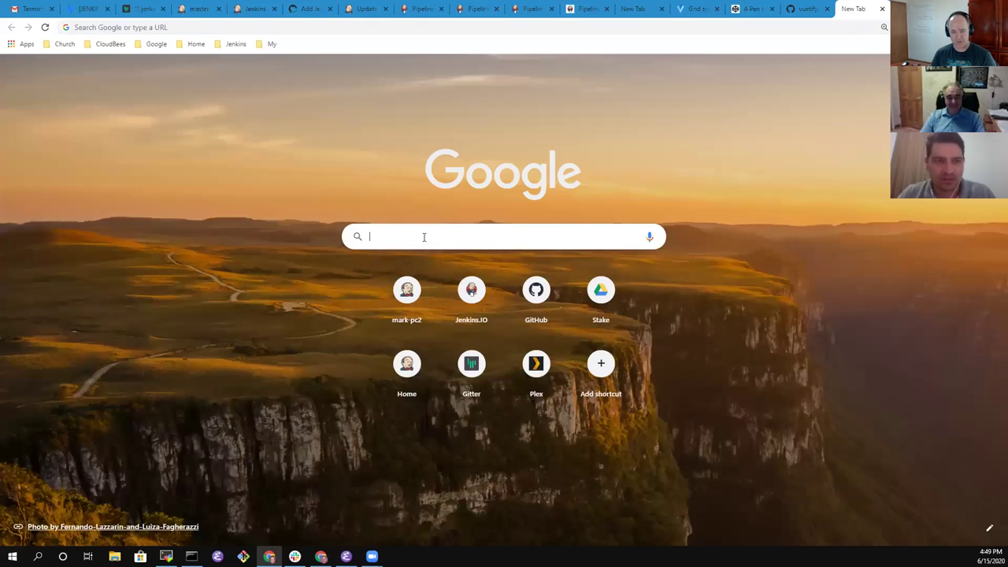
type("flutter")
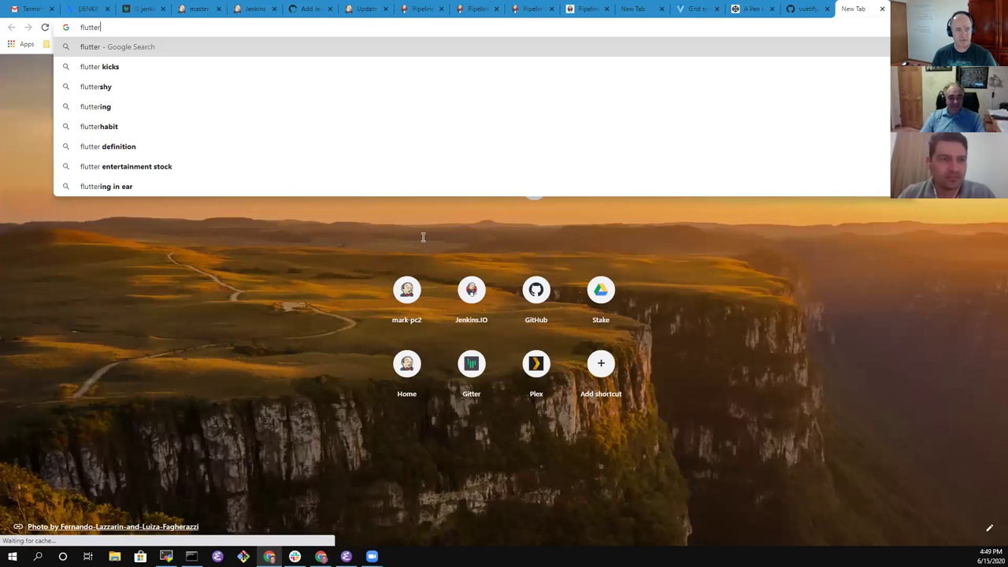
key("Return")
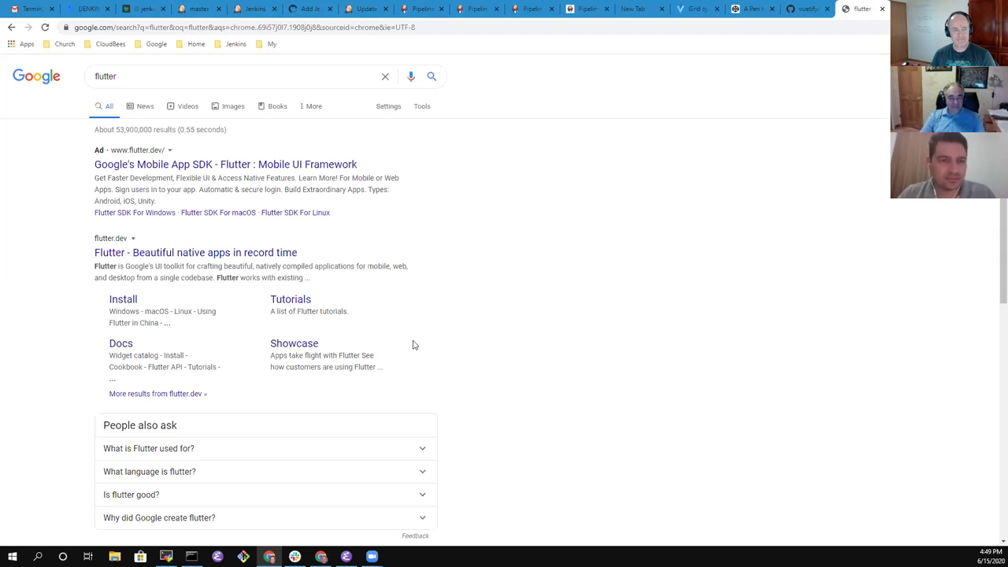
left_click(211, 254)
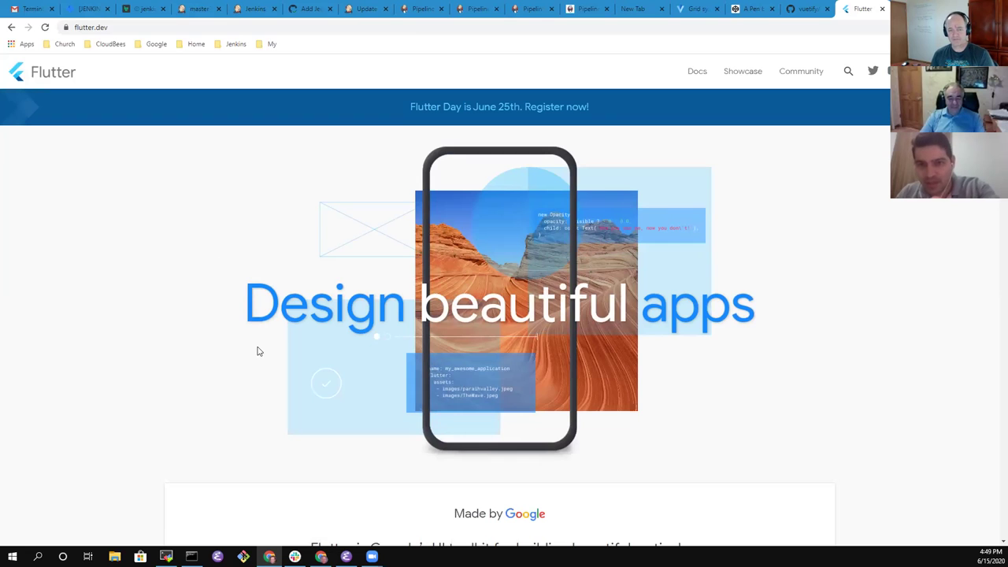
Step: Open the Flutter documentation, go to its API Docs, and skim the introduction of the API reference
scroll(253, 348, "down", 1)
scroll(470, 170, "up", 1)
left_click(689, 72)
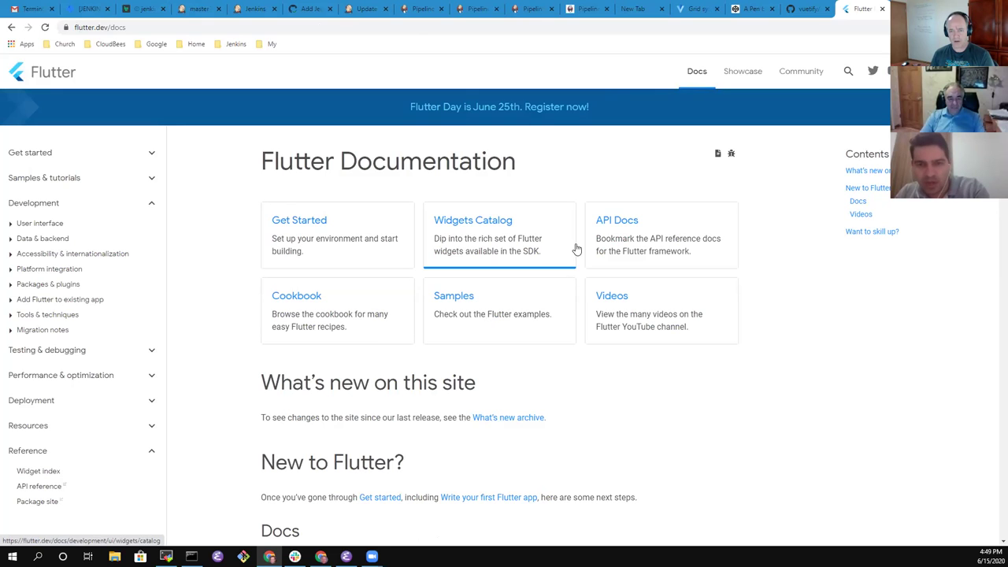
left_click(657, 225)
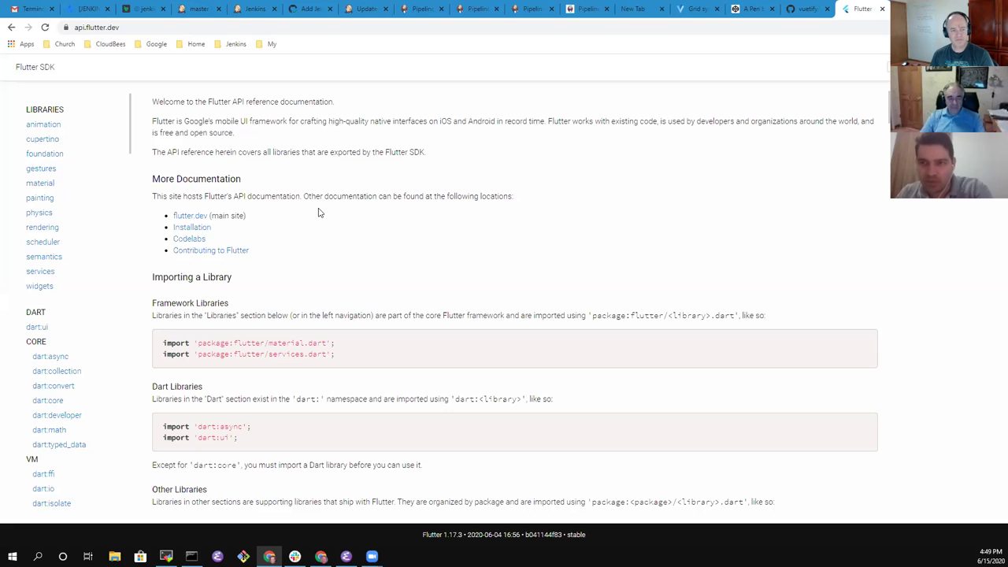
scroll(387, 233, "down", 2)
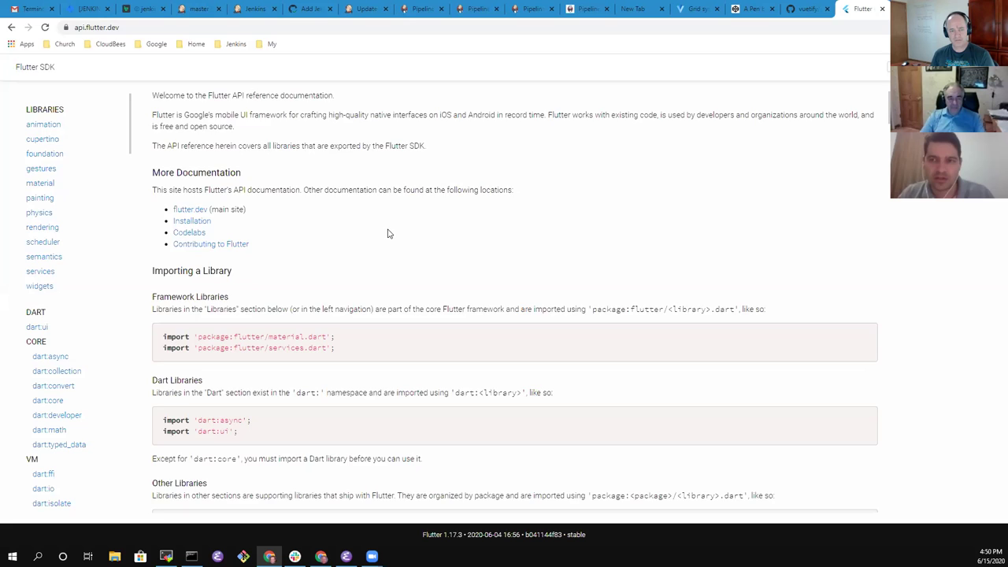
scroll(387, 232, "up", 2)
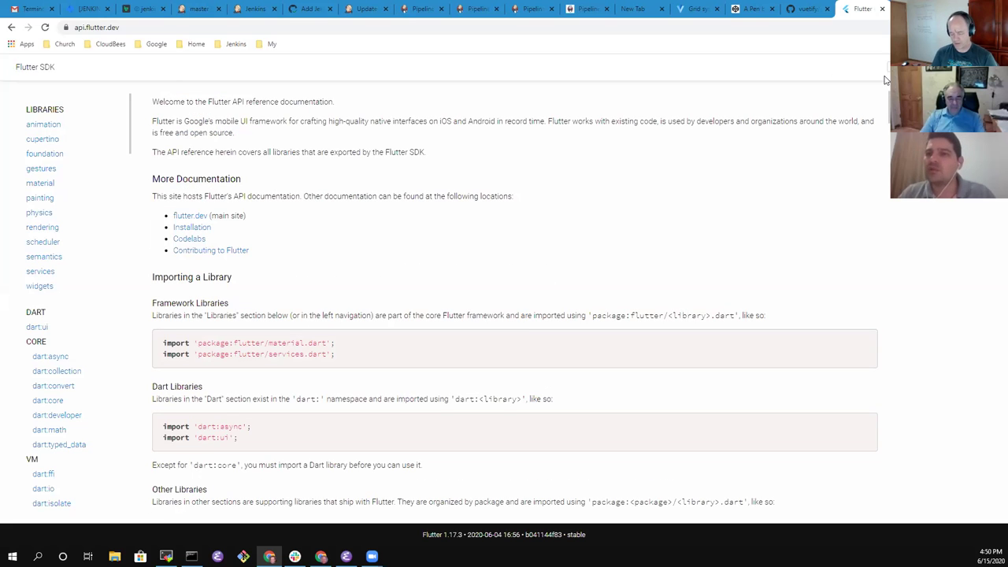
Step: Search the Flutter API reference for import, clear that search, and begin another query starting with s
type("import")
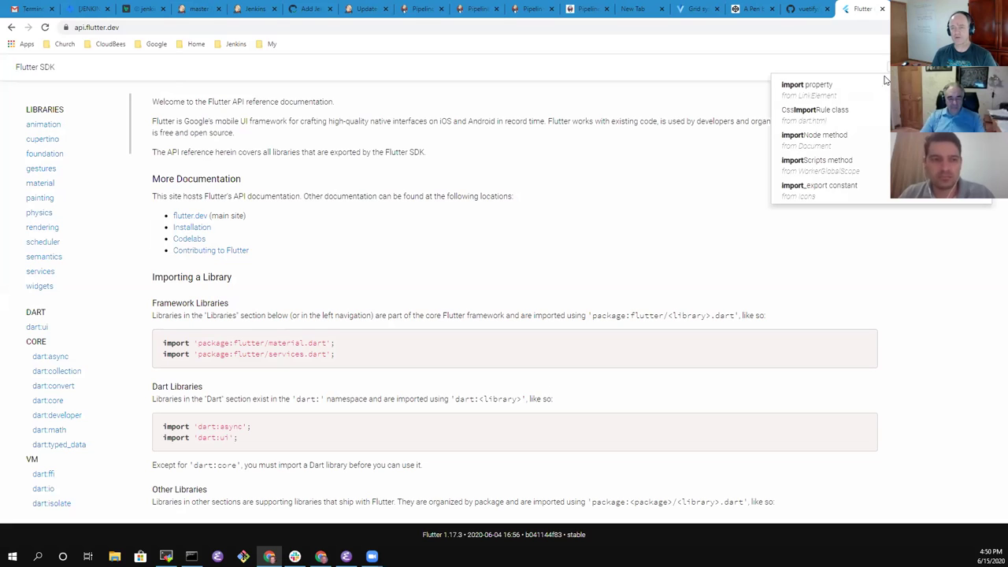
key("Escape")
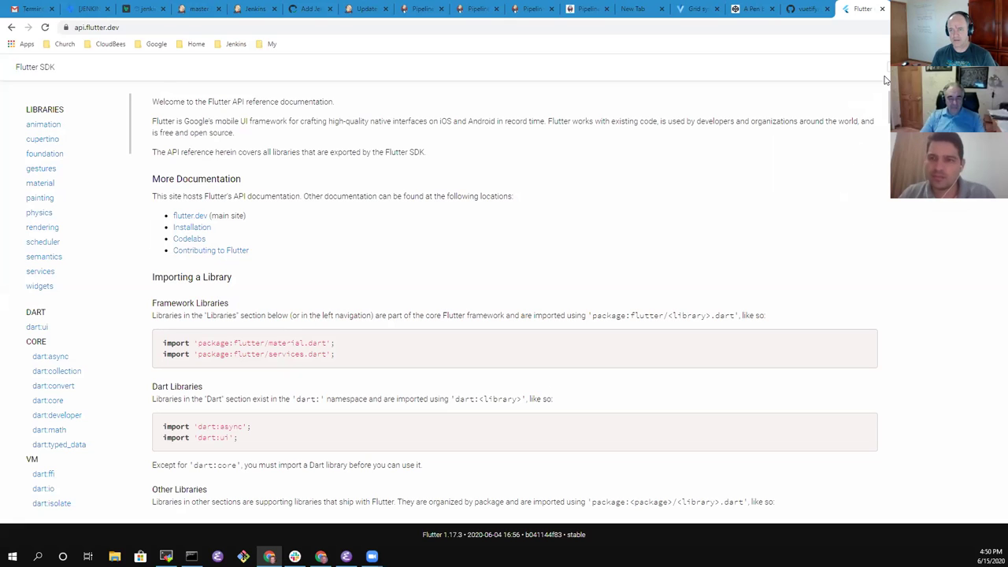
type("suggestions")
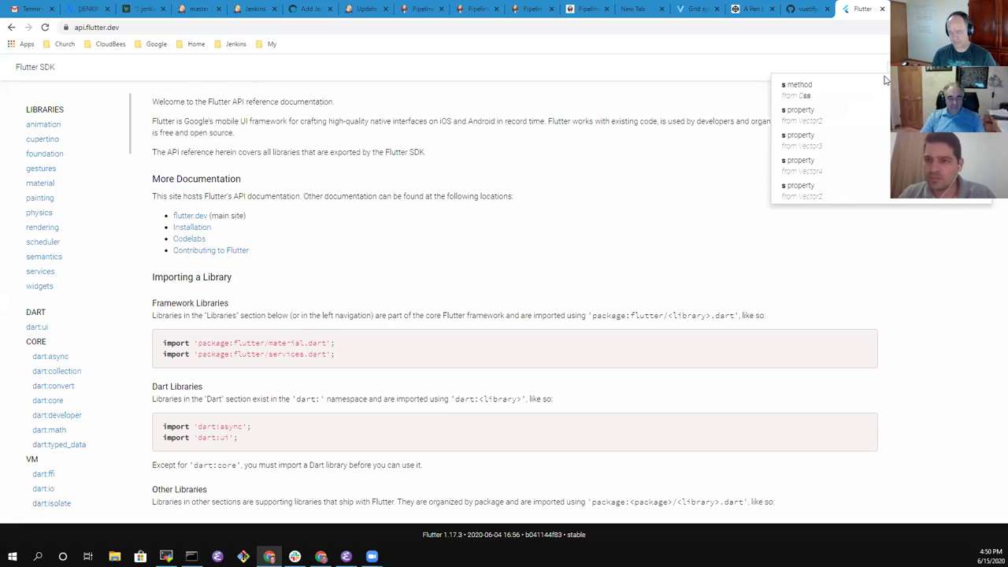